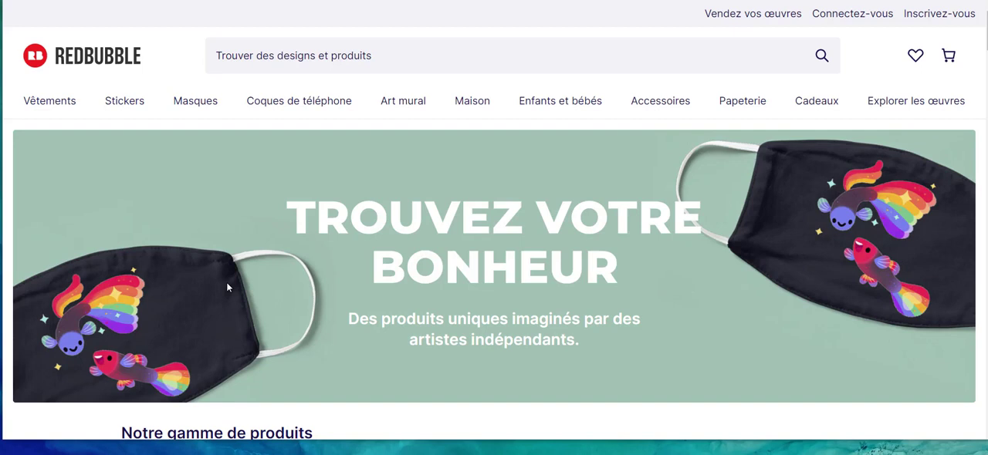
Examine the Redbubble homepage's product range and the product category menus.
scroll(198, 137, down, 2)
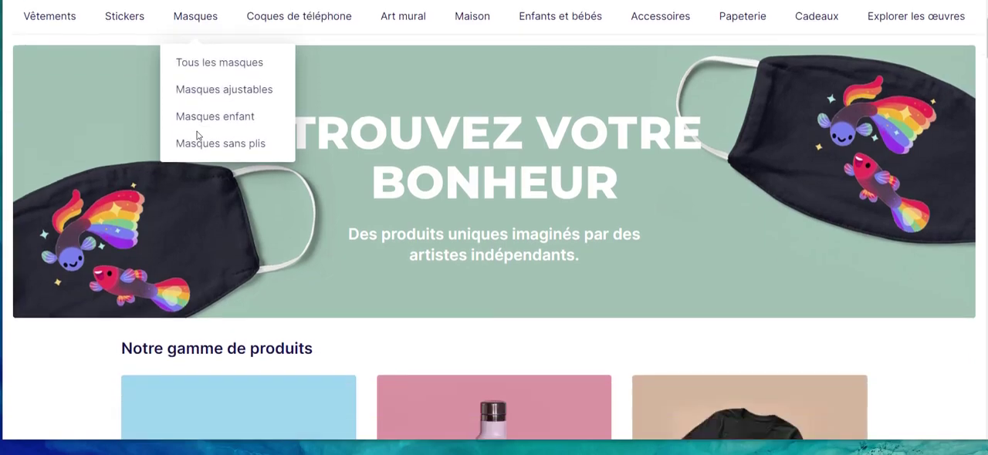
scroll(322, 207, down, 15)
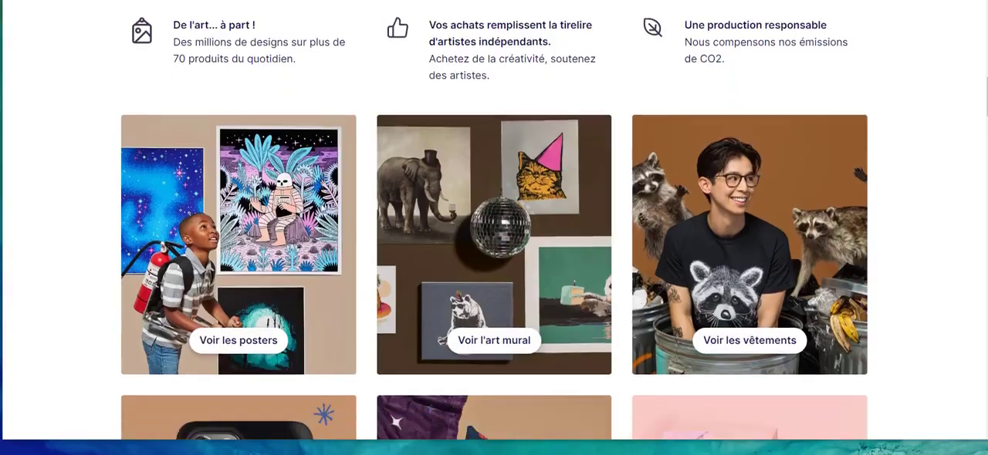
scroll(322, 207, down, 20)
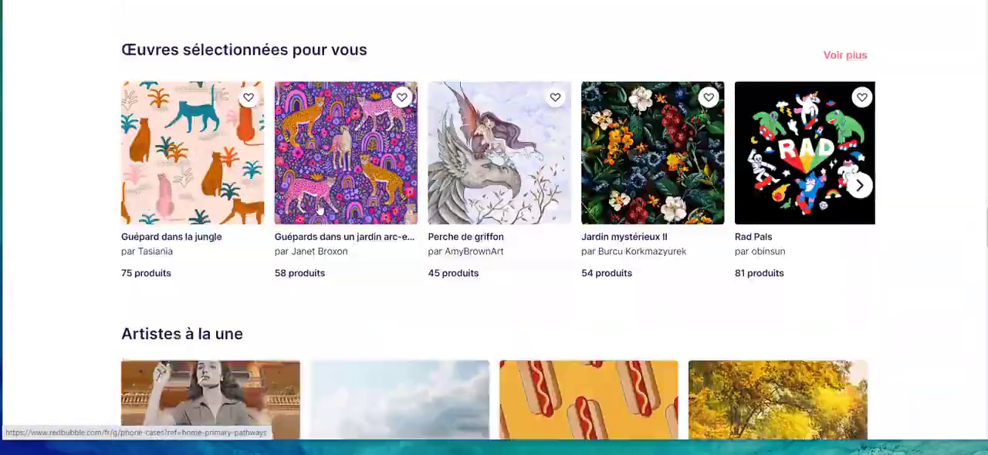
scroll(319, 209, up, 20)
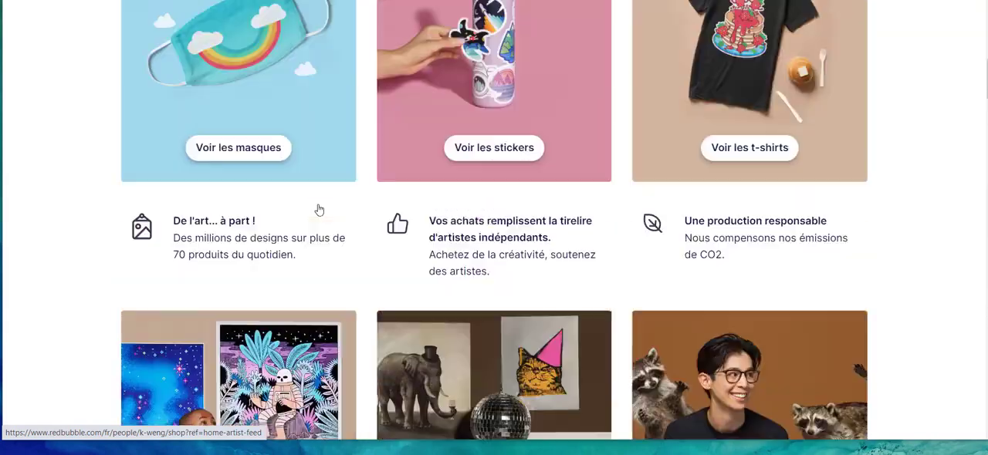
scroll(320, 210, up, 2)
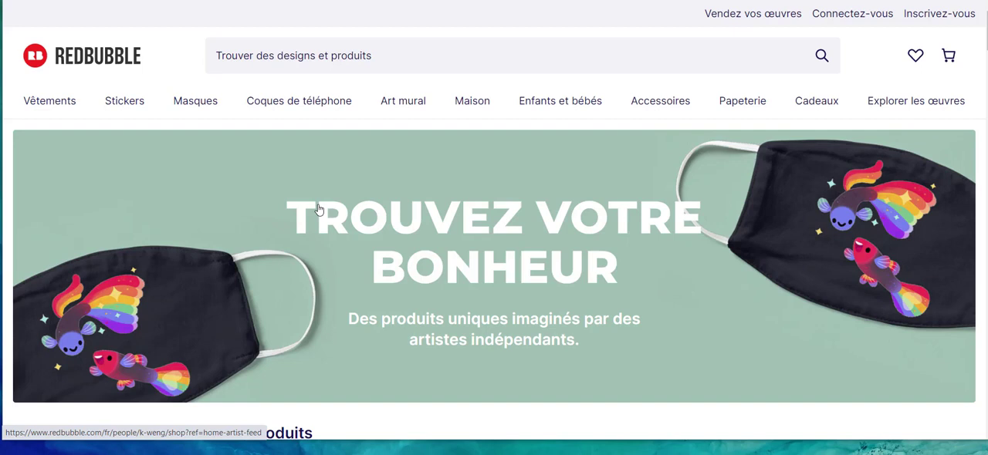
mouse_move(32, 107)
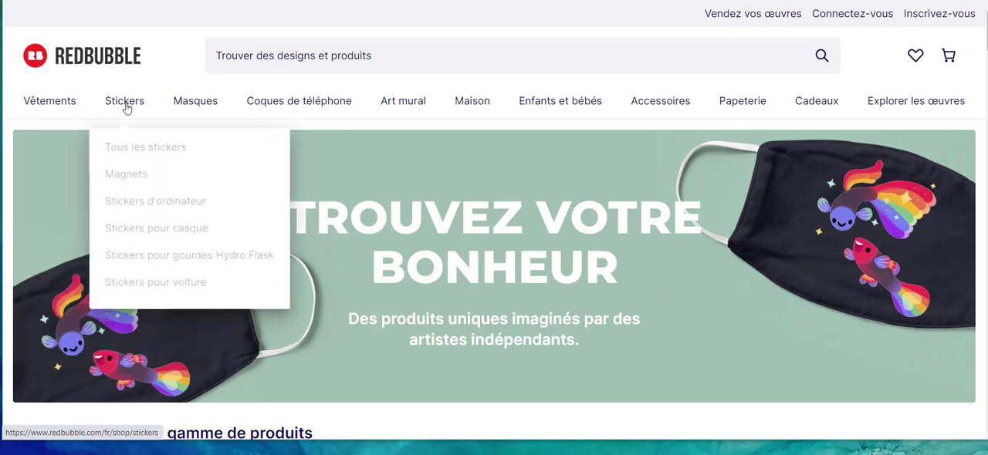
mouse_move(304, 113)
mouse_move(398, 108)
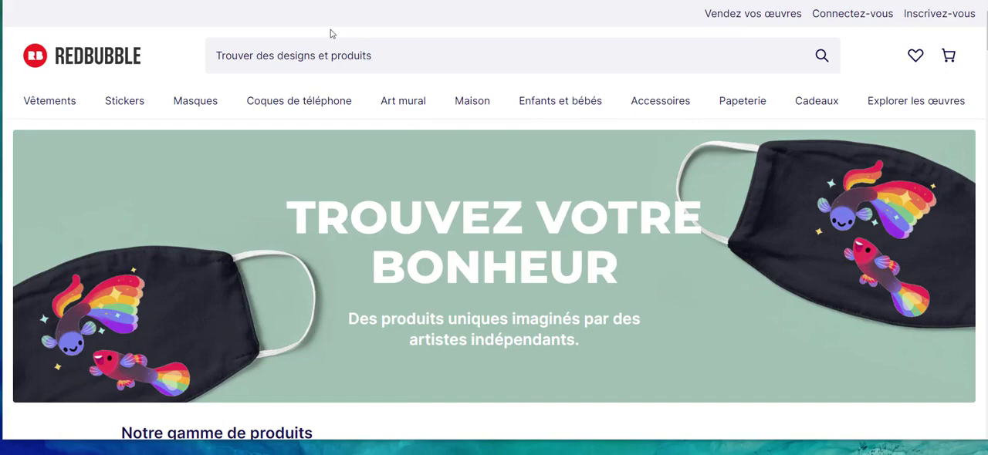
scroll(331, 31, down, 9)
scroll(328, 44, down, 11)
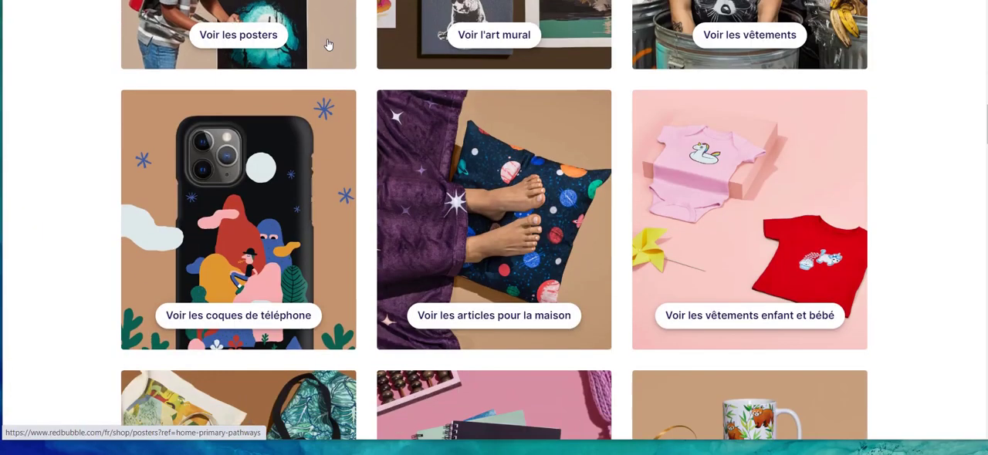
scroll(328, 46, up, 4)
scroll(327, 46, up, 15)
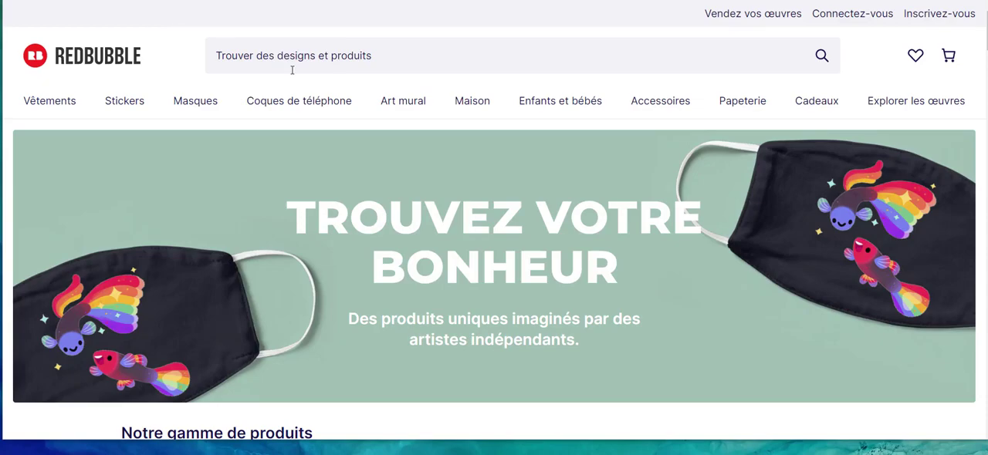
Review the homepage's featured products, selected artworks, featured artists, service guarantees and footer links.
scroll(292, 70, down, 10)
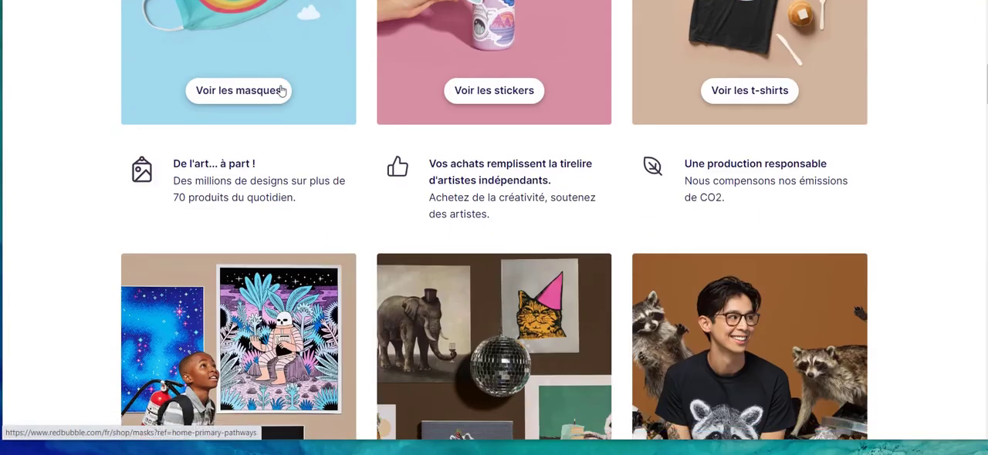
scroll(284, 91, down, 10)
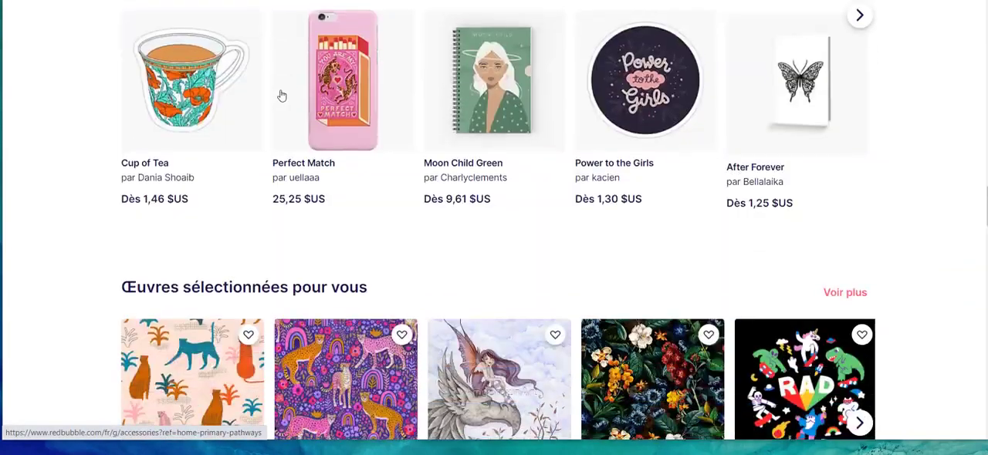
scroll(281, 93, down, 10)
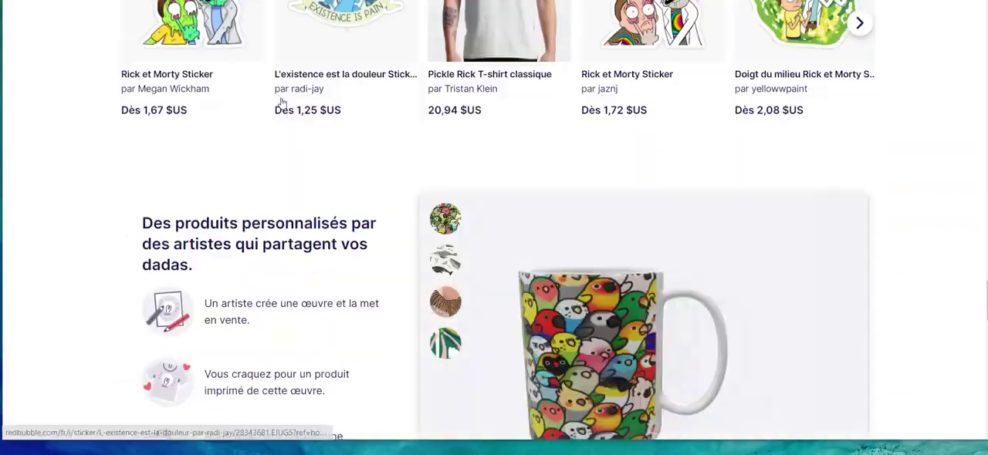
scroll(281, 104, down, 7)
scroll(280, 104, up, 10)
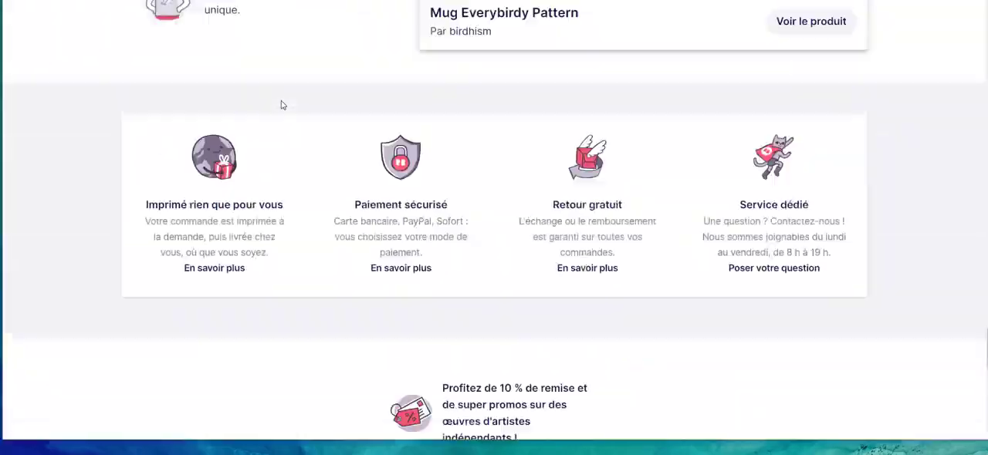
scroll(281, 106, up, 15)
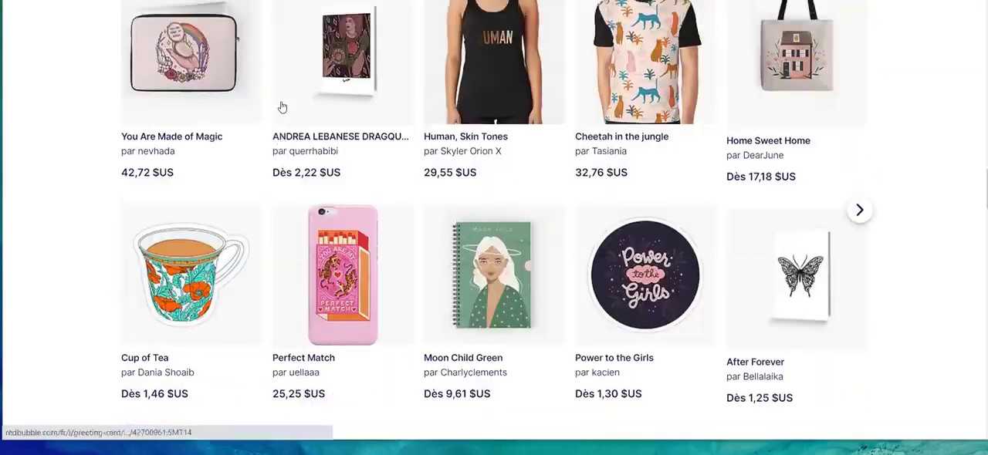
scroll(282, 107, up, 5)
scroll(277, 101, down, 8)
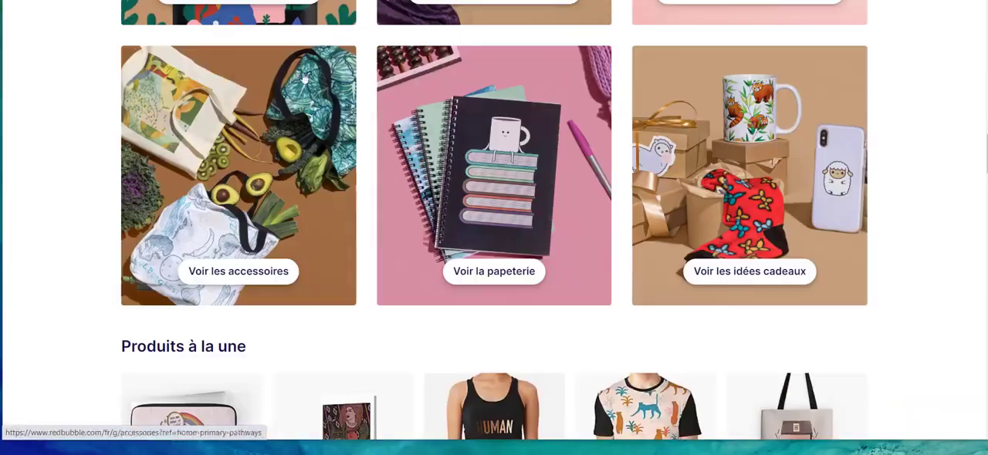
scroll(529, 161, down, 7)
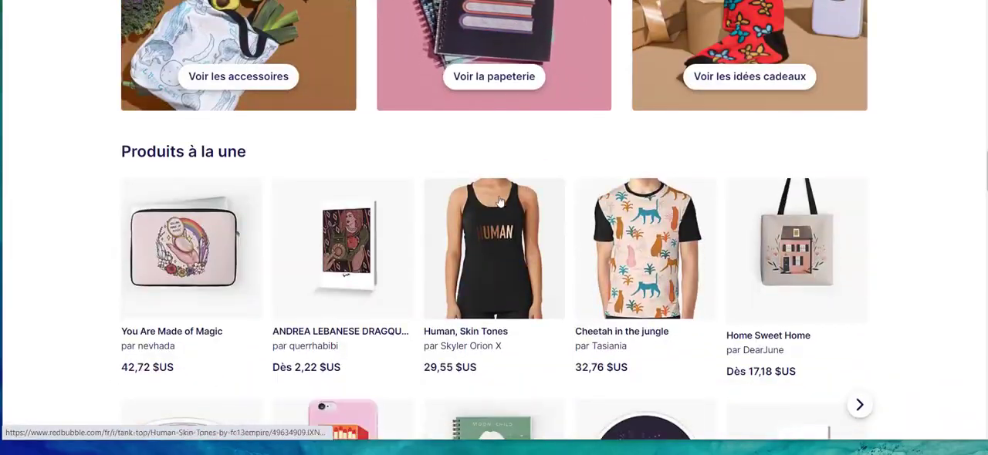
scroll(540, 219, down, 9)
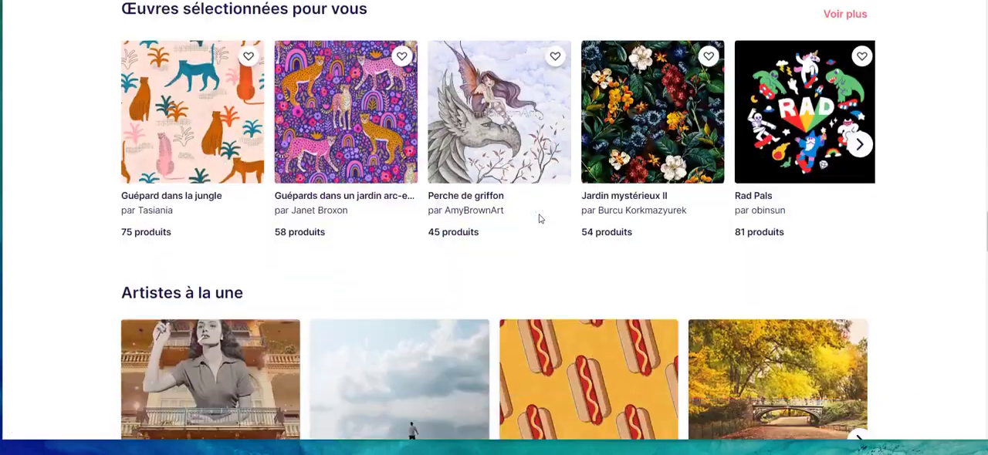
scroll(540, 220, down, 12)
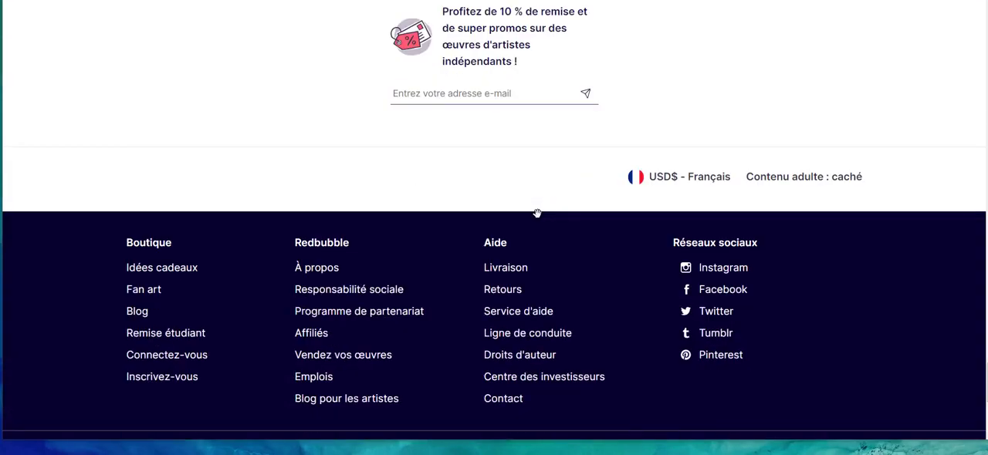
scroll(537, 213, up, 20)
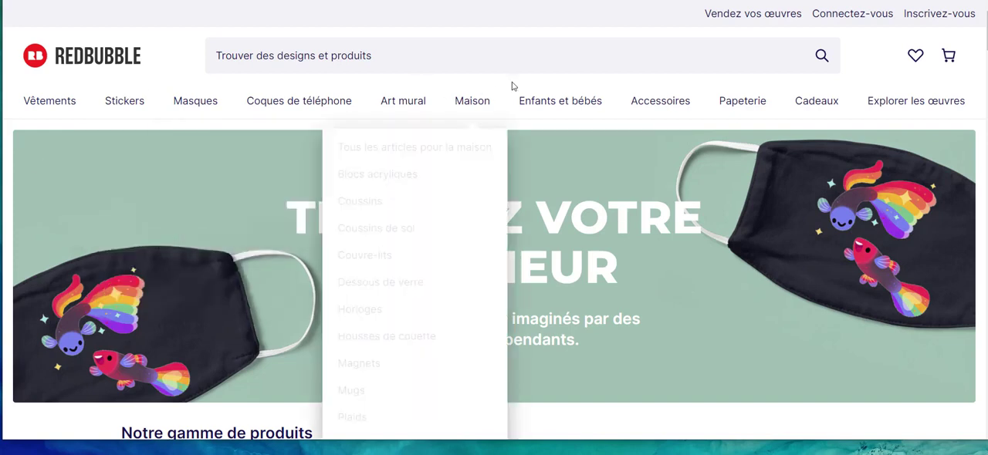
Go to the page for selling artwork and submit the registration for an artist account.
click(948, 56)
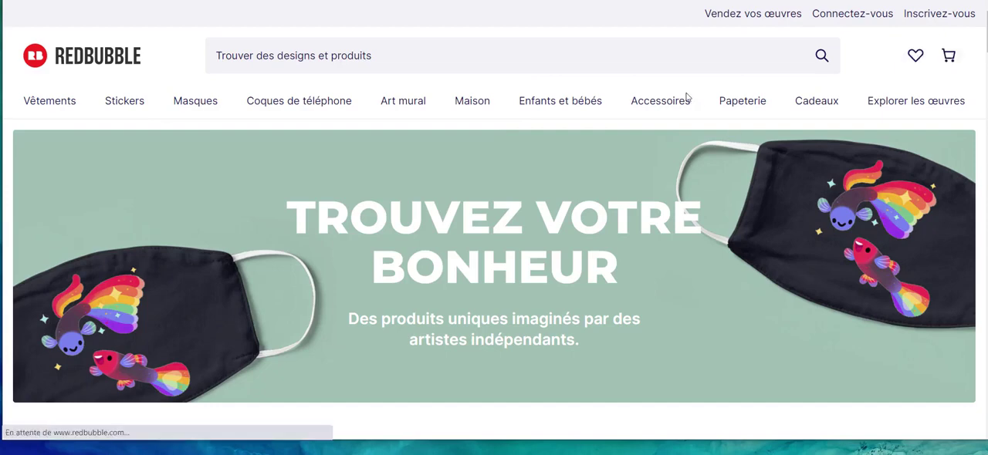
click(749, 21)
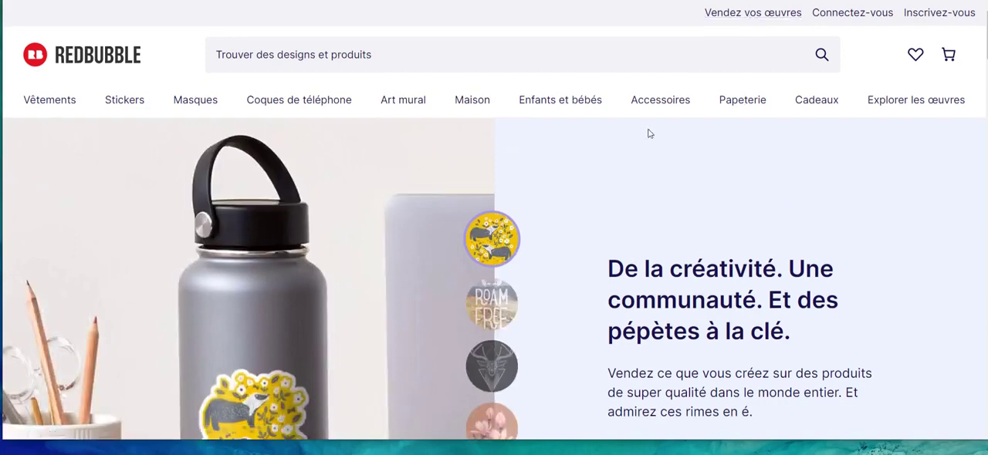
scroll(648, 154, down, 3)
click(658, 200)
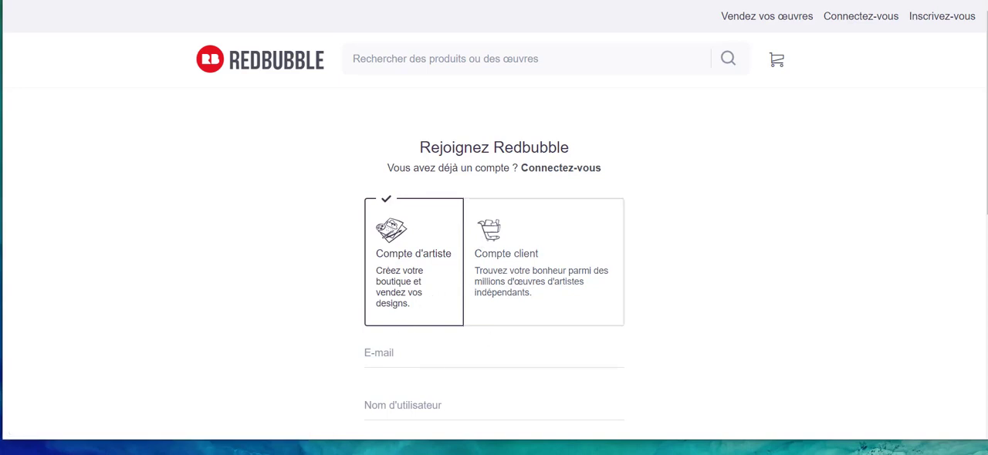
scroll(342, 101, down, 2)
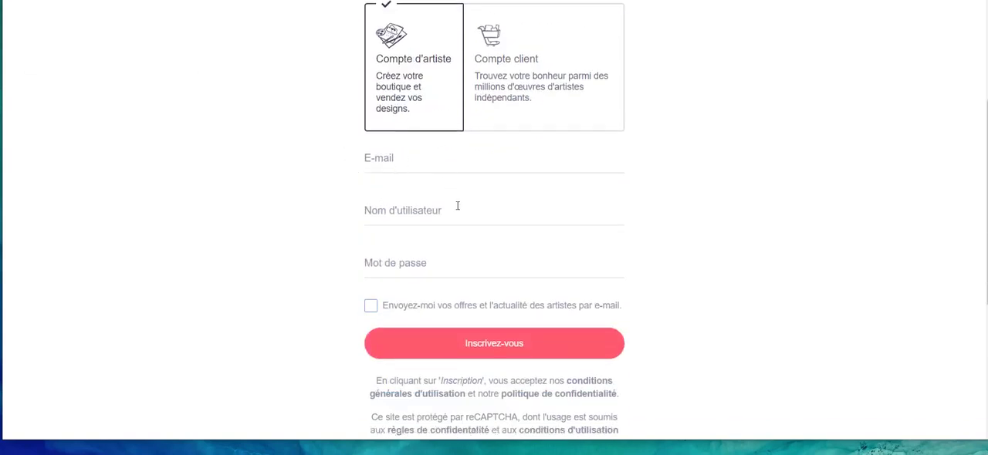
click(538, 360)
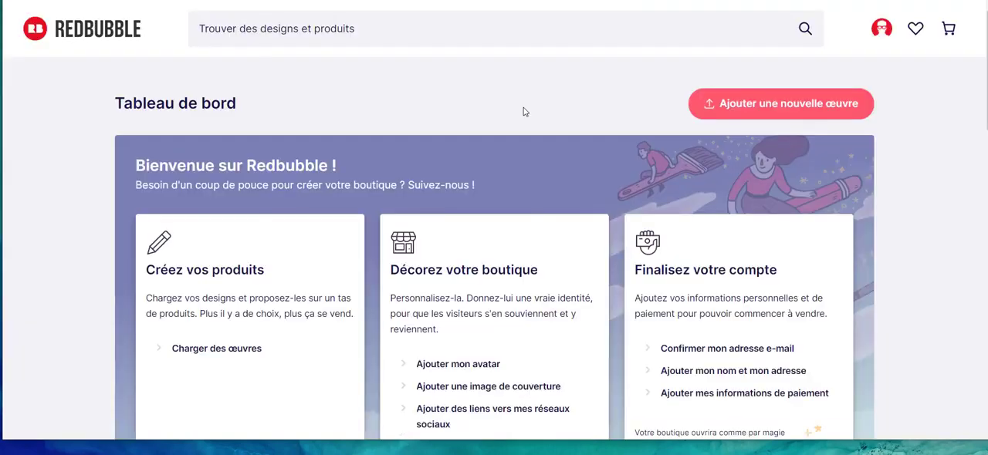
Go from the dashboard to the new artwork upload page and open its design upload advice in a new browser tab.
scroll(523, 112, down, 2)
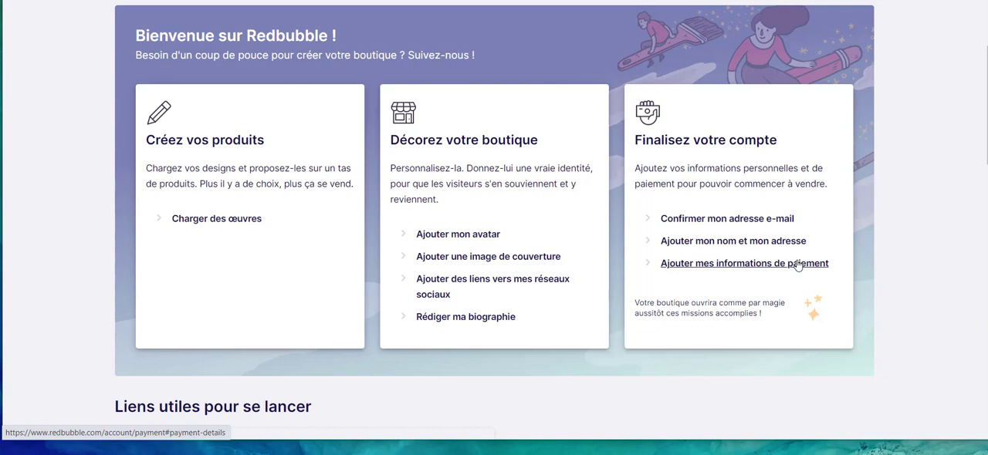
click(217, 223)
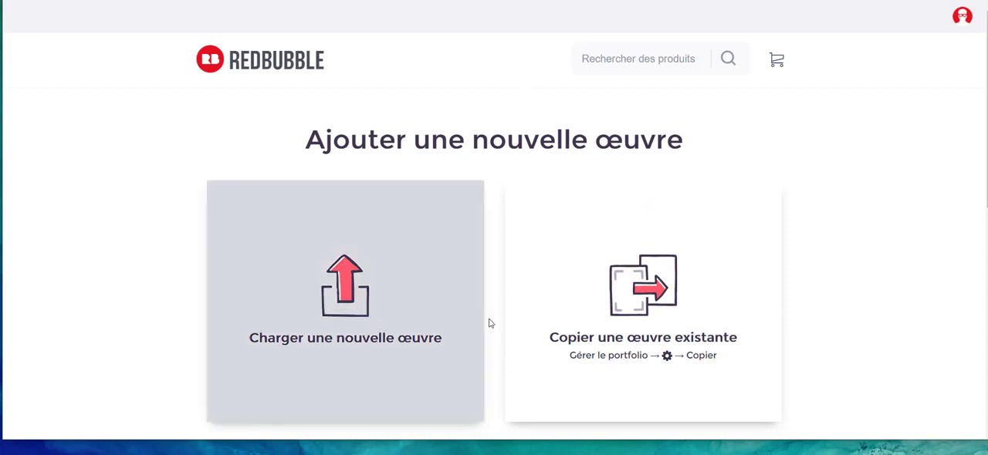
scroll(476, 392, down, 3)
scroll(437, 212, down, 2)
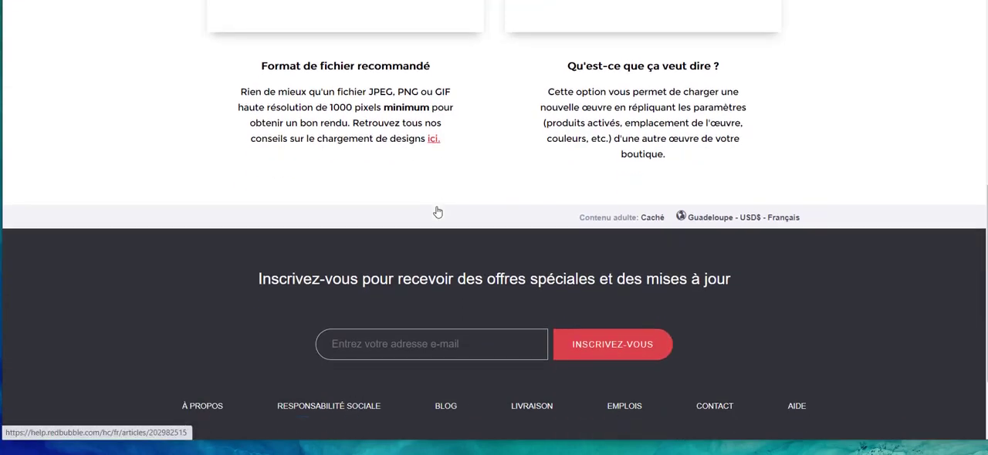
right_click(432, 139)
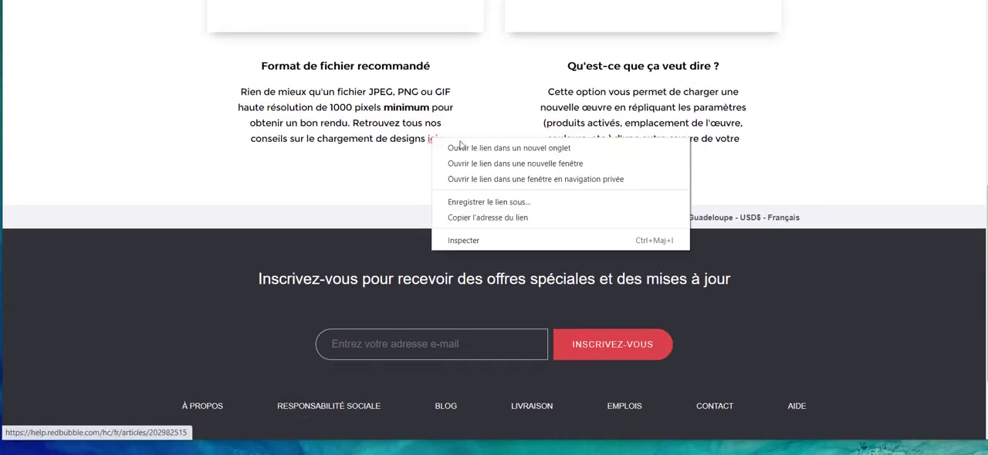
click(494, 146)
click(567, 0)
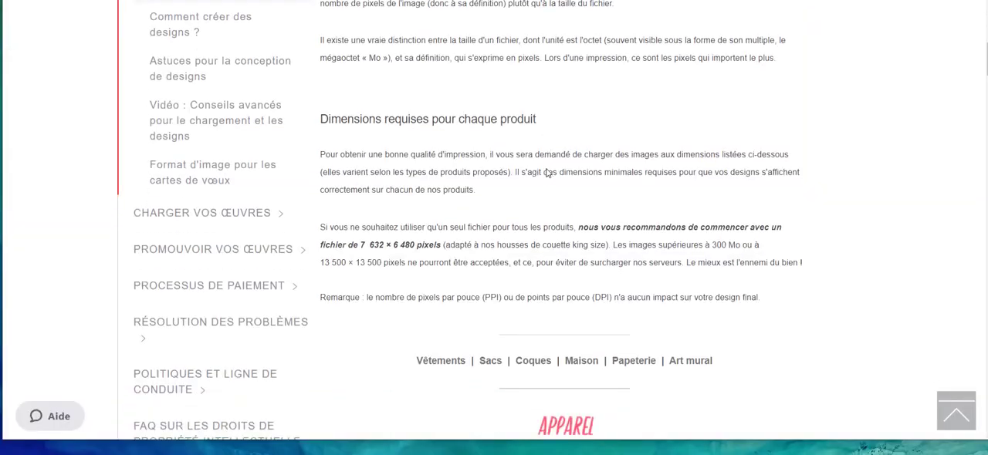
Read the required image dimensions, noting the recommended pixel size for a single file used on all products and the upload limits.
scroll(548, 178, down, 1)
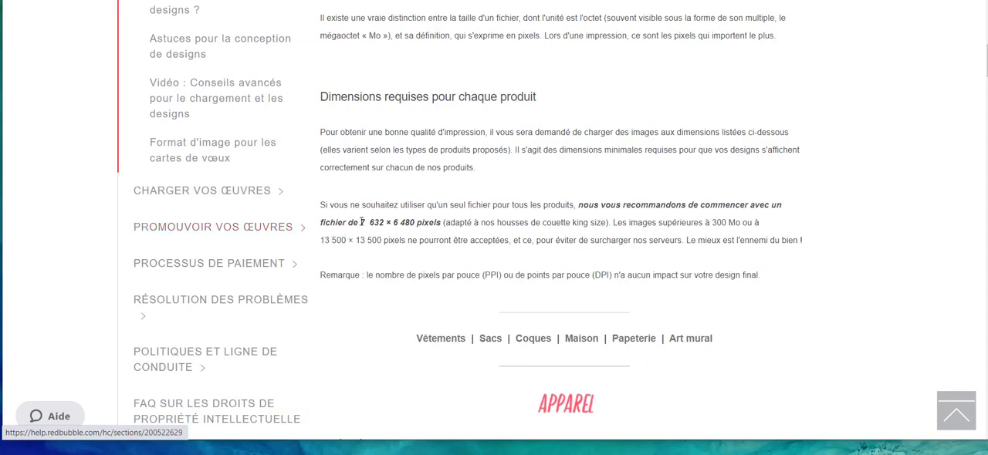
drag(360, 222, 492, 225)
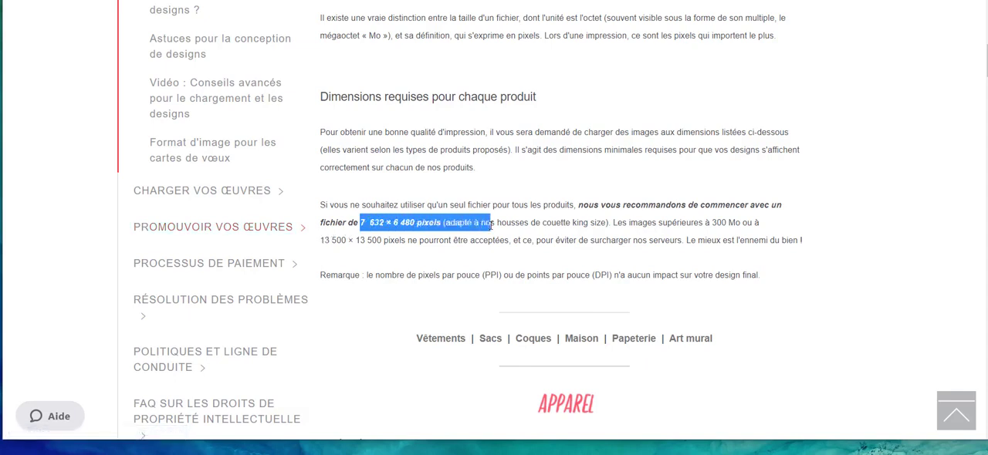
click(527, 221)
drag(536, 205, 551, 204)
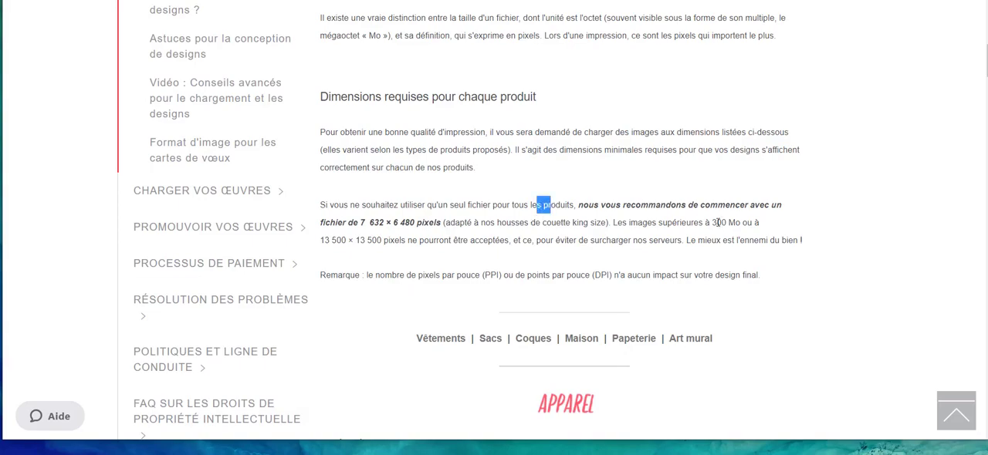
click(639, 219)
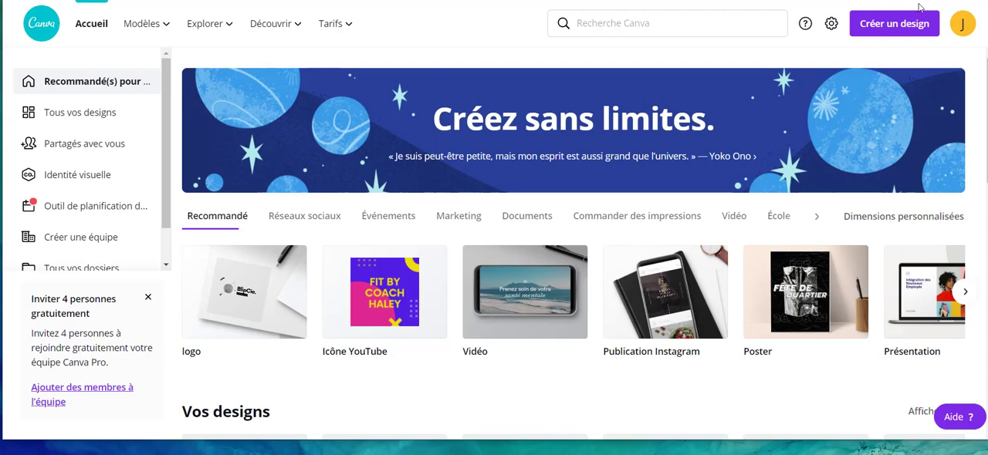
Start a new custom-size design and try dimensions of 7632 × 6480 px.
click(877, 32)
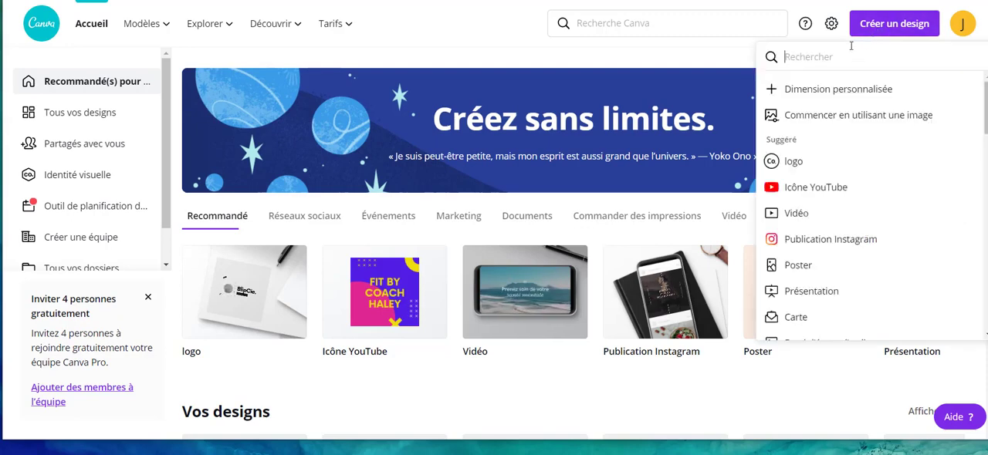
click(845, 91)
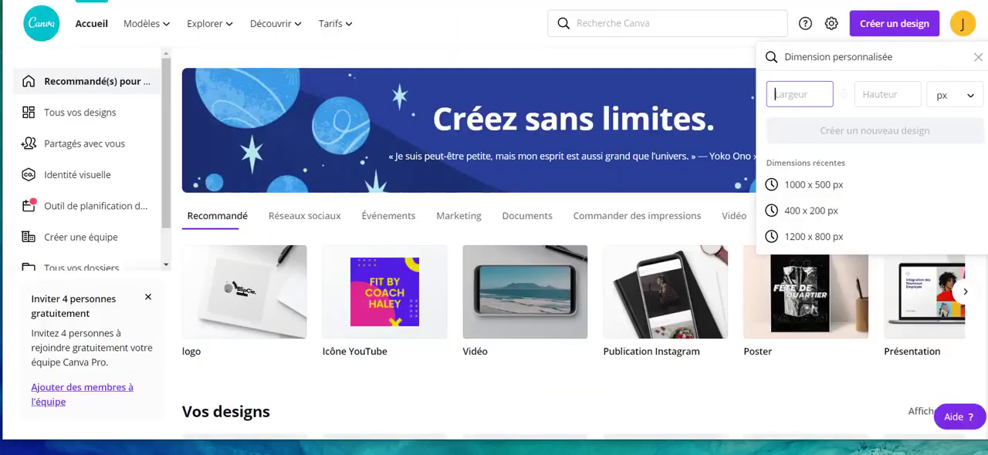
text(7)
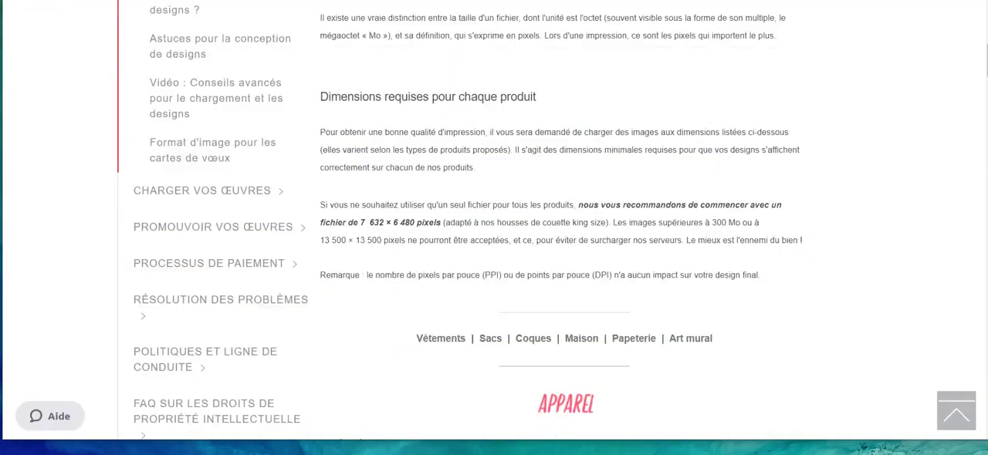
text(632)
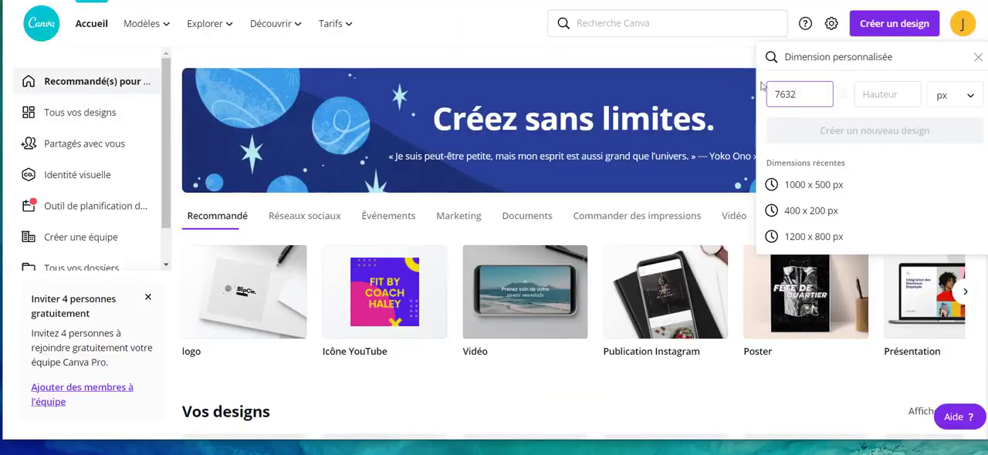
click(894, 97)
text(6480)
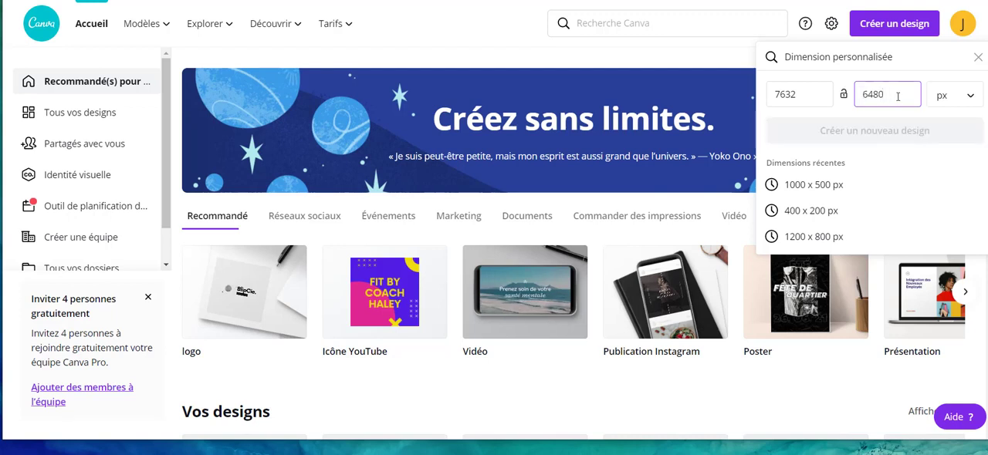
Replace the custom dimensions with a width and height of 3000 px each.
drag(802, 94, 773, 94)
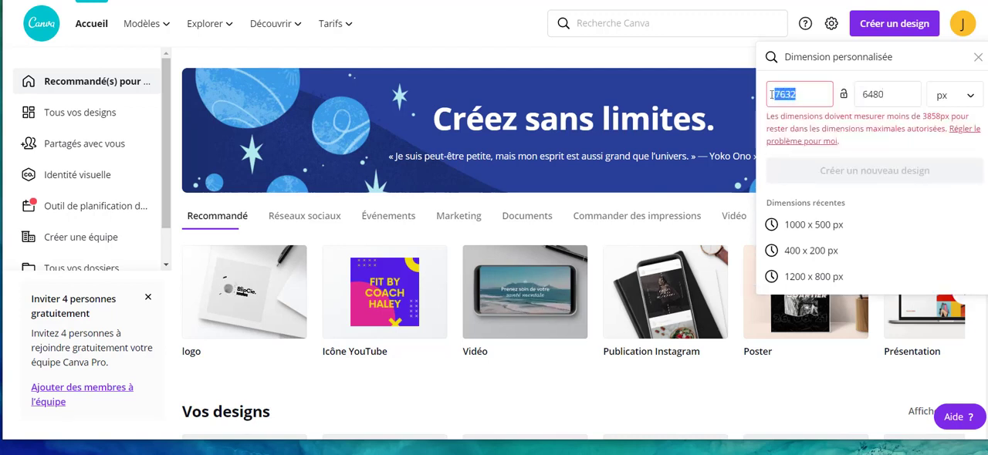
text(4000)
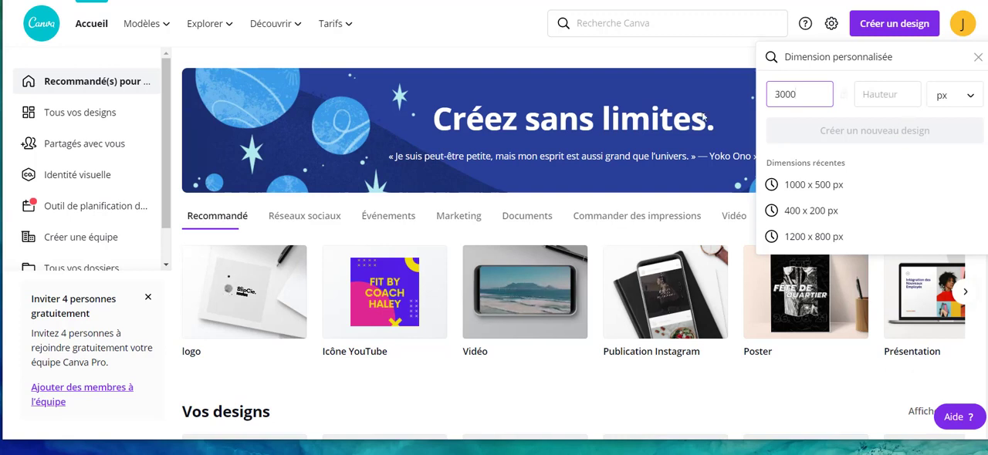
click(899, 93)
text(300)
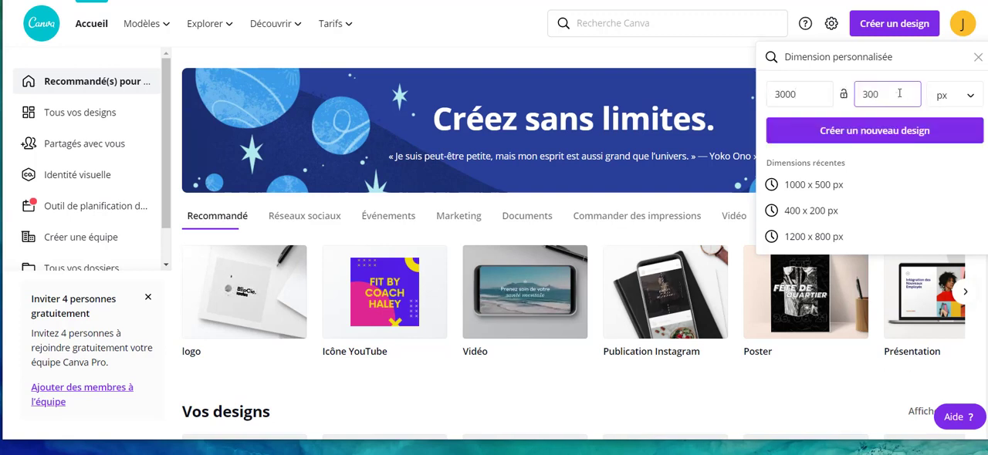
text(0)
Change the custom size to 3500 × 3500 px, create the design and name it "Designs Redbubble".
click(787, 93)
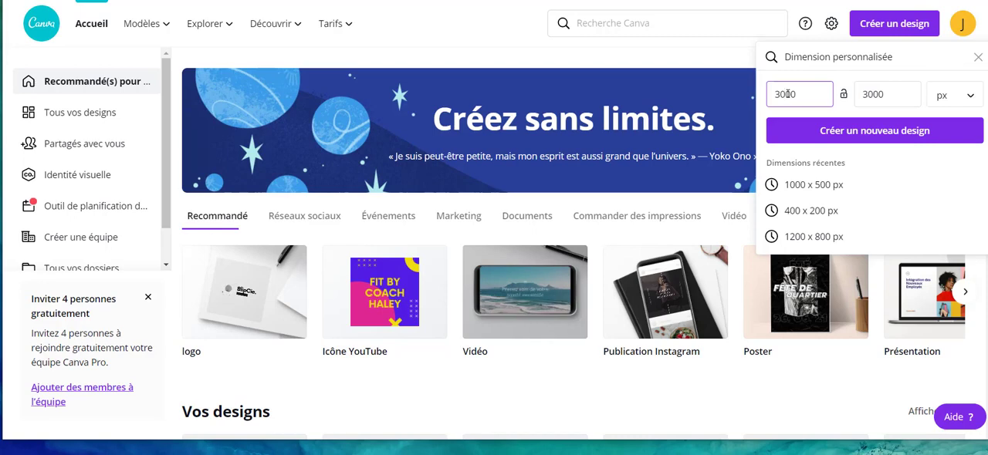
key(BackSpace)
text(5)
click(875, 93)
key(BackSpace)
text(85)
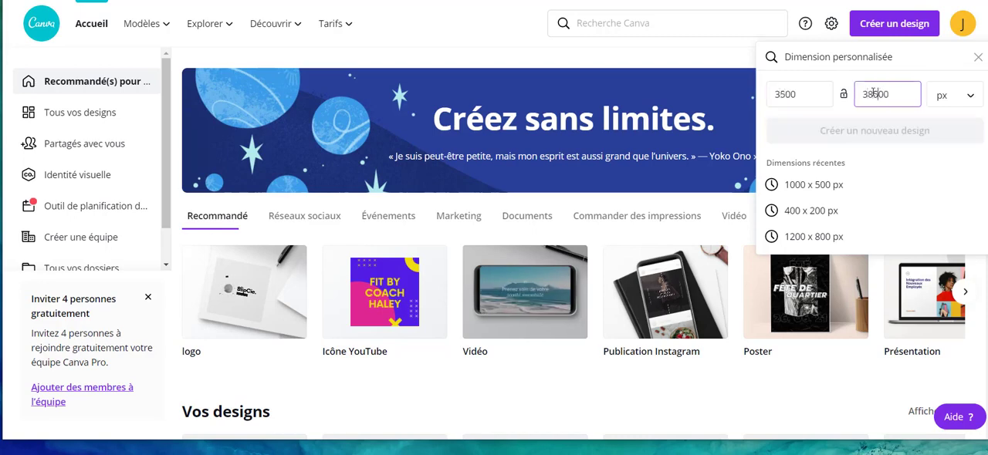
key(BackSpace)
key(BackSpace)
text(5)
click(872, 130)
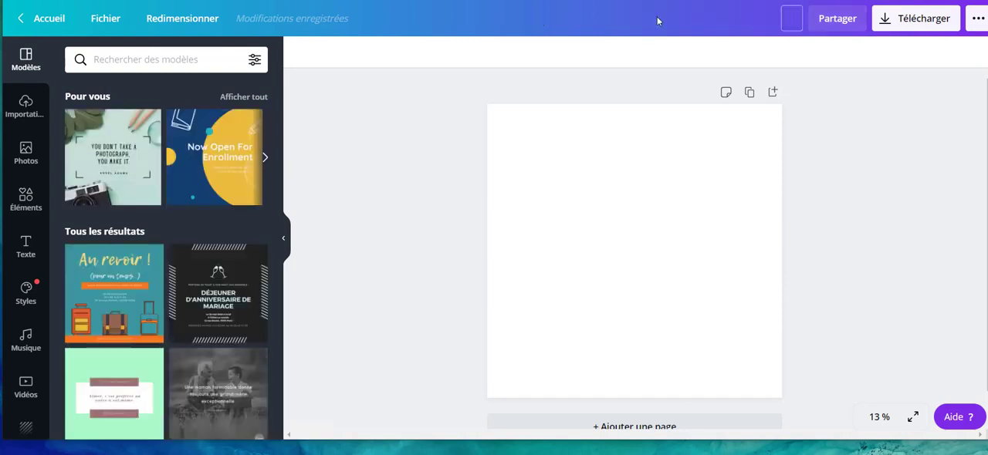
text(Designs Redbubble)
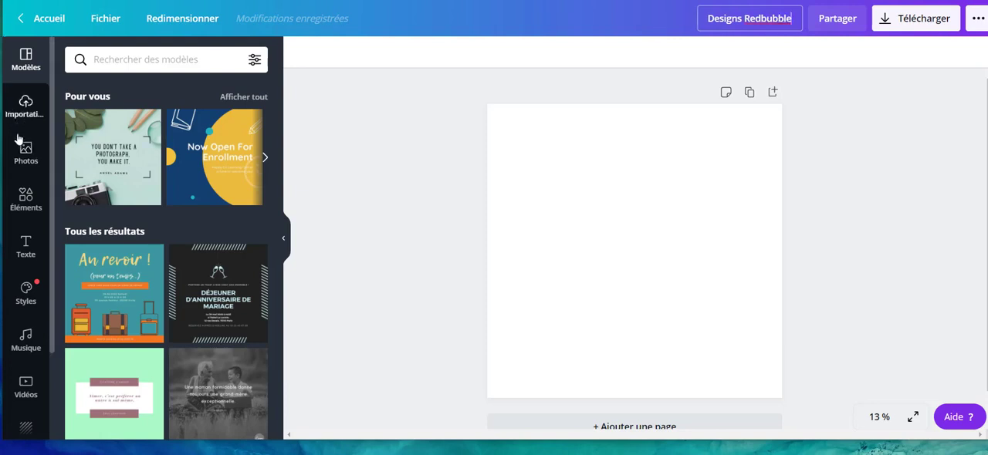
Add a heading reading "Captain" in the upper part of the page, enlarge it to about 590 and center it.
click(27, 241)
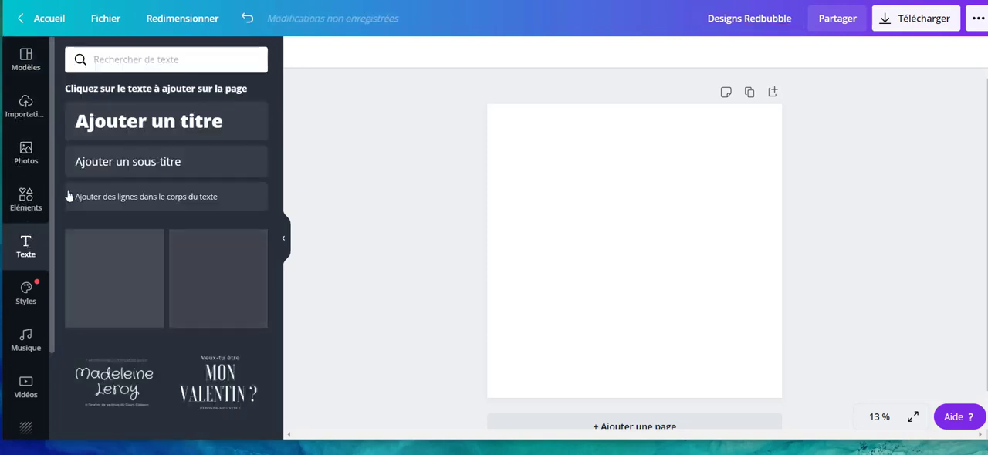
scroll(142, 371, down, 3)
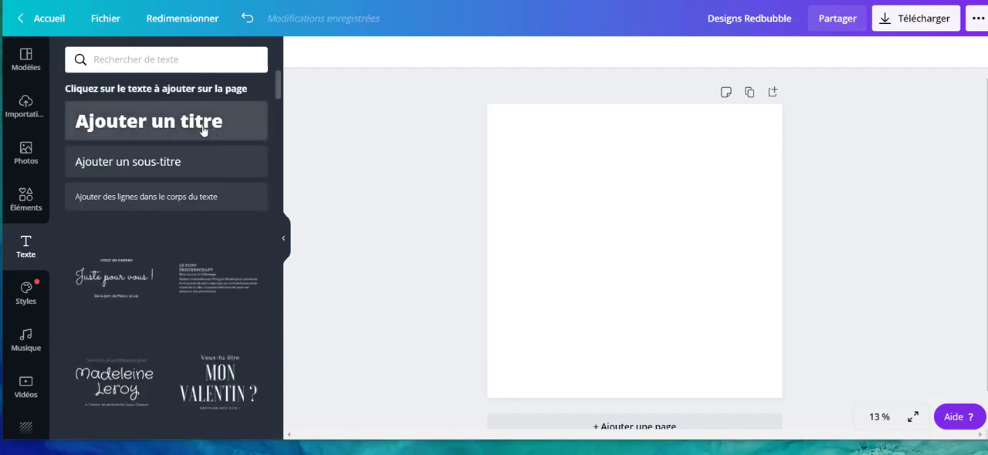
scroll(198, 178, down, 6)
scroll(199, 187, up, 6)
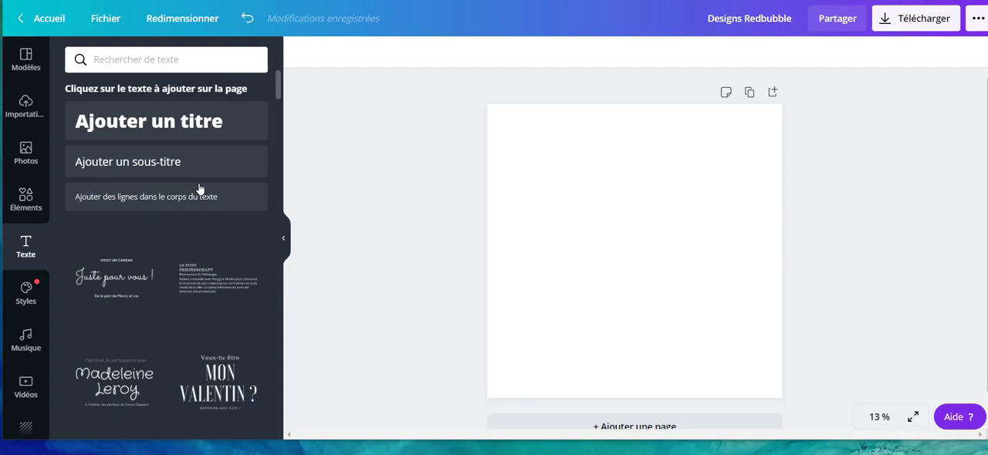
drag(194, 144, 604, 175)
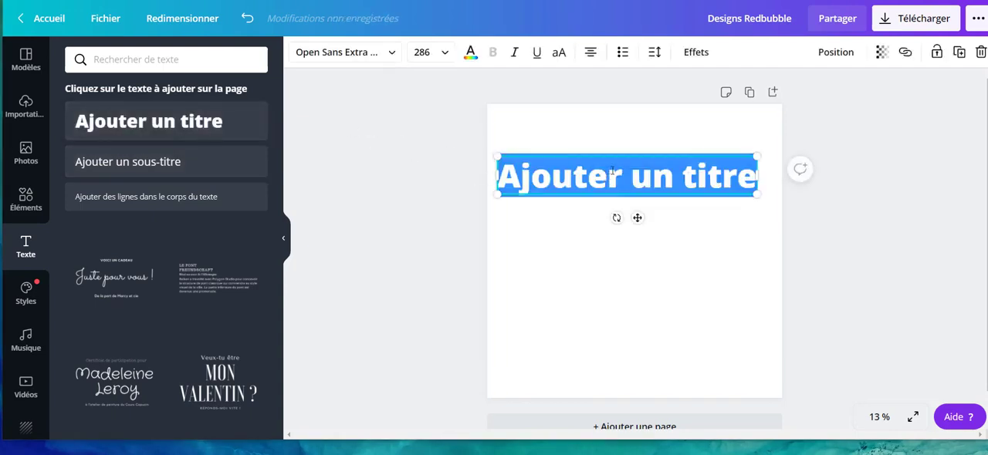
text(Captain)
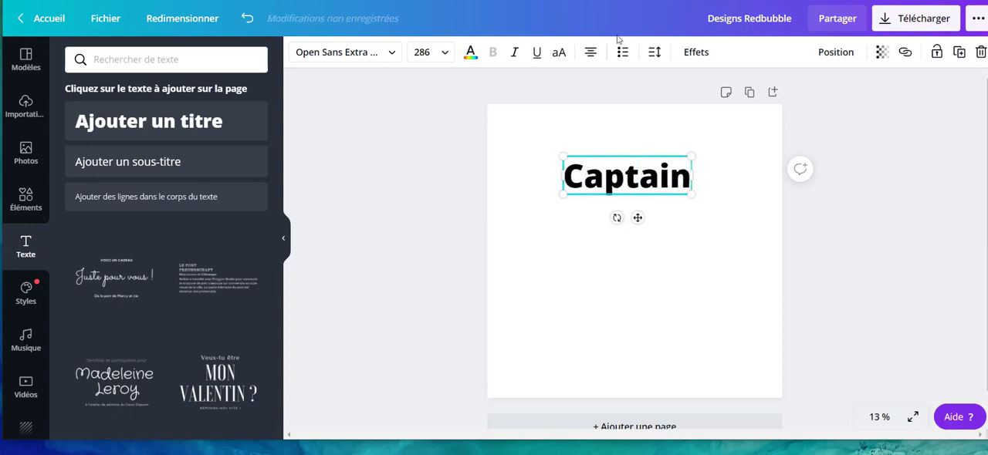
drag(691, 194, 823, 275)
drag(755, 210, 710, 189)
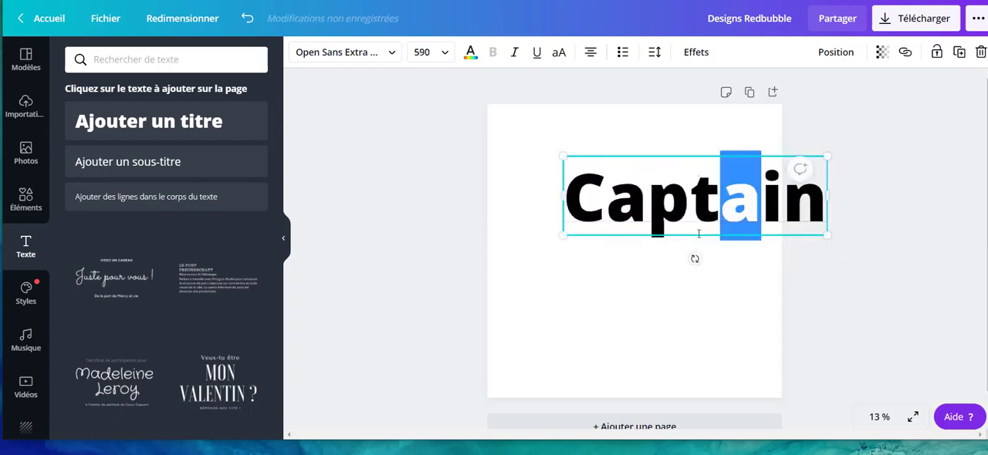
click(699, 244)
Add a second heading reading "PAPA" in the lower part of the page, then enlarge and position it beneath "Captain".
drag(179, 140, 616, 312)
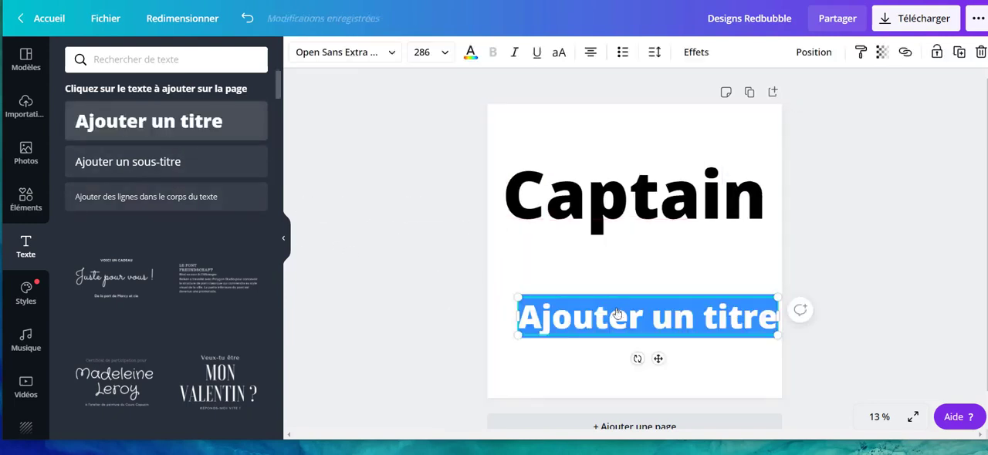
text(PAPA)
drag(517, 298, 449, 237)
drag(544, 282, 587, 298)
click(436, 280)
click(542, 224)
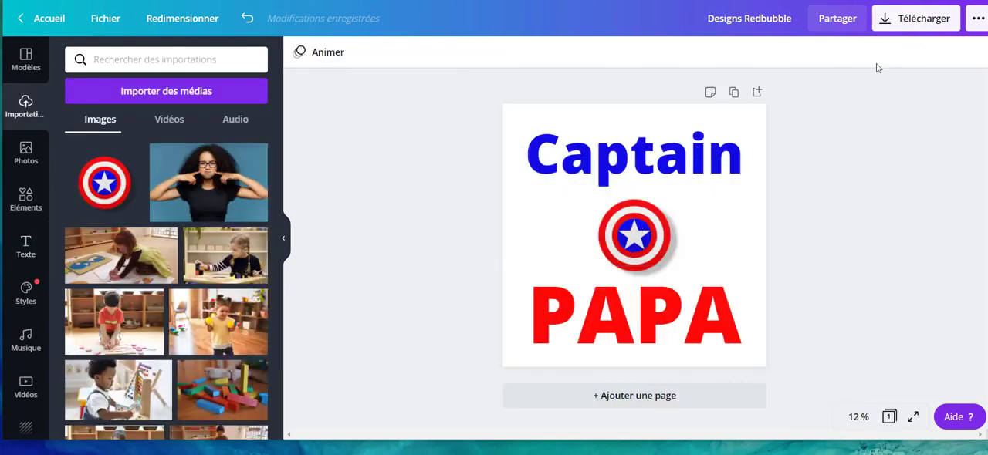
Download the design as a 3500 × 3500 px PNG with a transparent background.
click(915, 29)
click(876, 187)
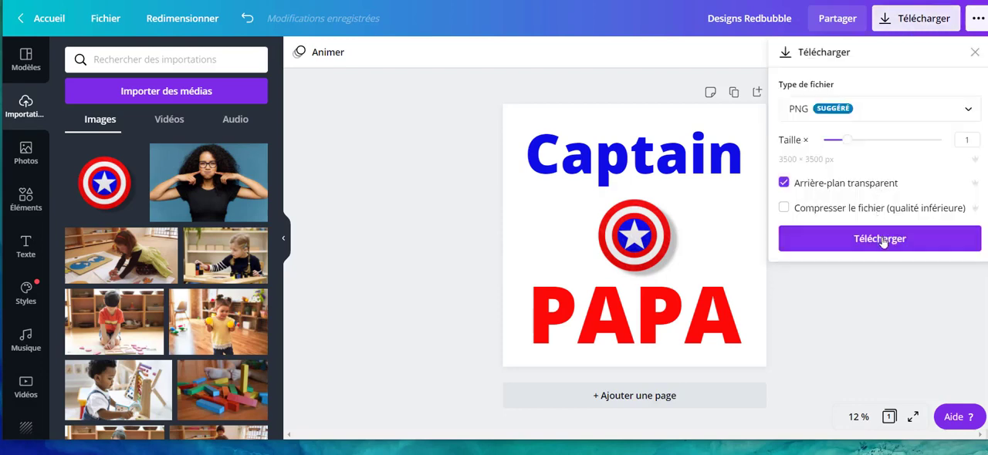
click(880, 239)
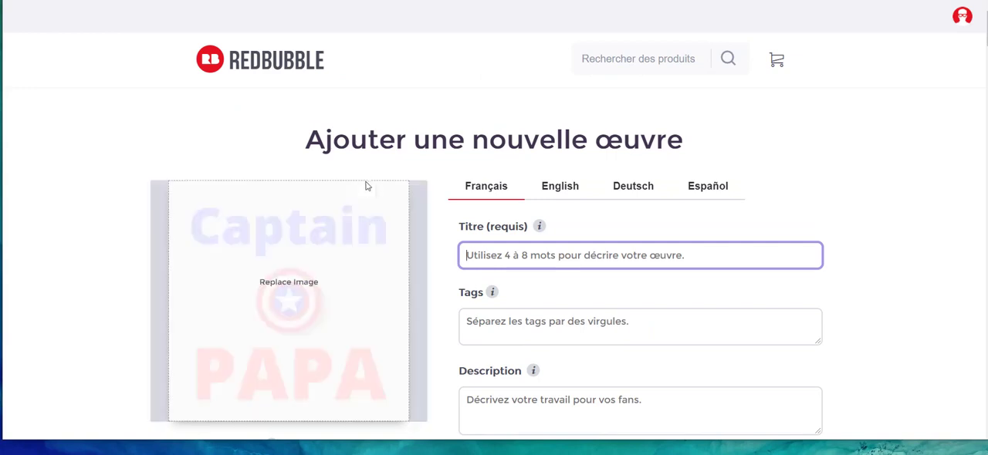
On Redbubble's new artwork page, examine the uploaded design and the title, tags and description fields for each available language.
scroll(363, 189, down, 3)
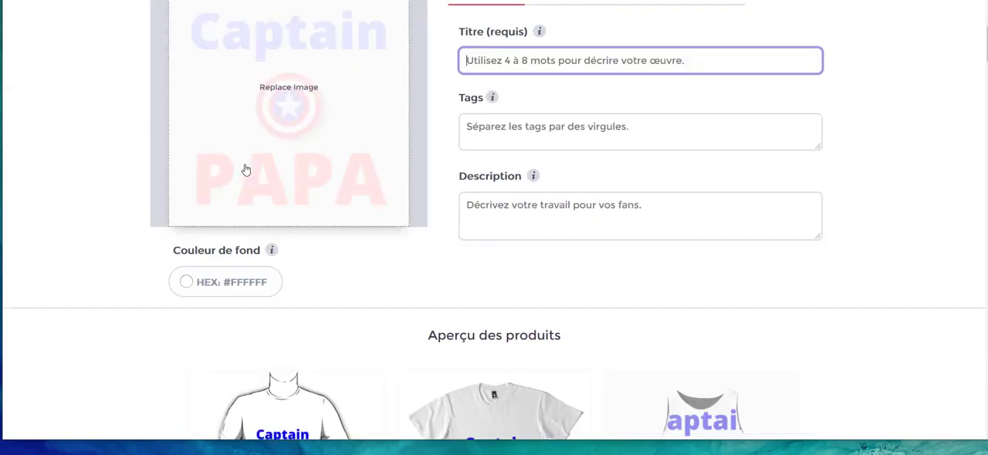
scroll(246, 170, up, 2)
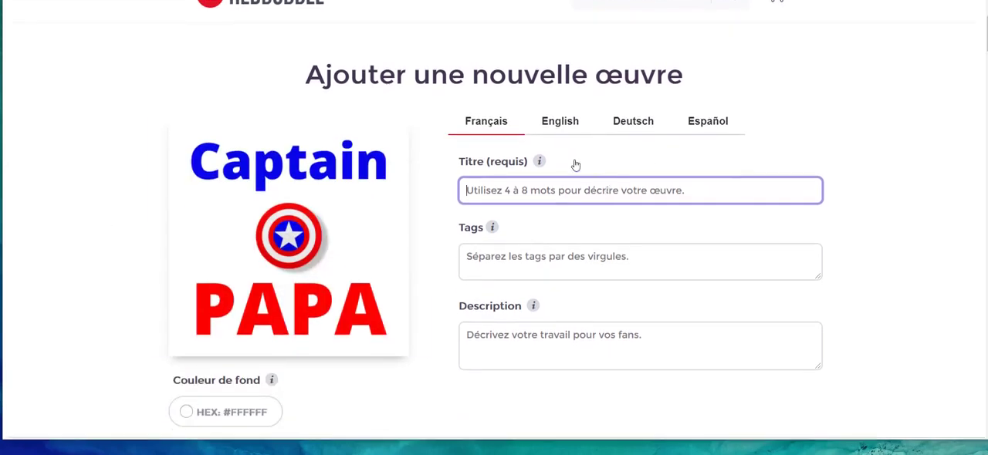
click(565, 128)
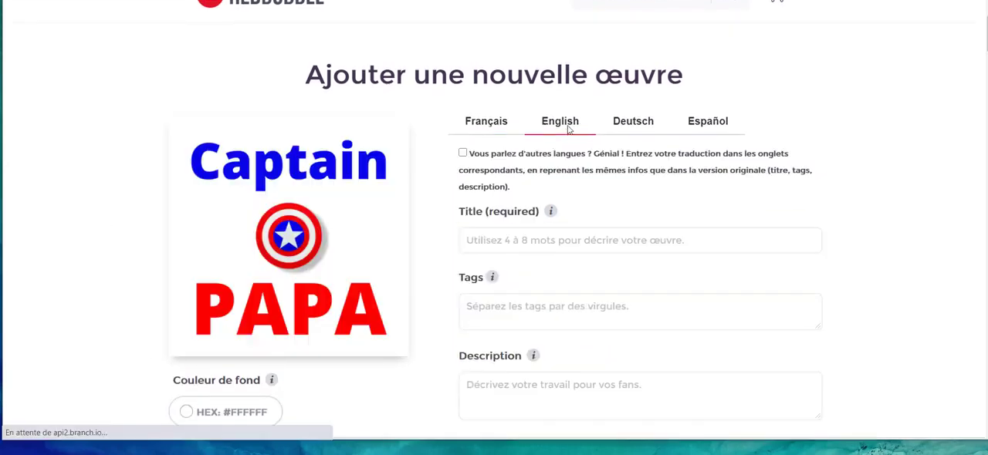
click(625, 123)
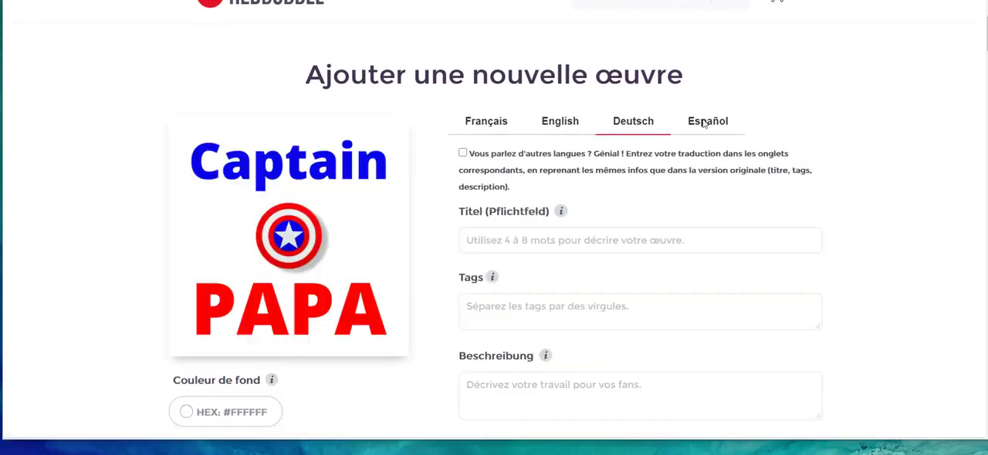
click(703, 123)
click(641, 124)
click(474, 131)
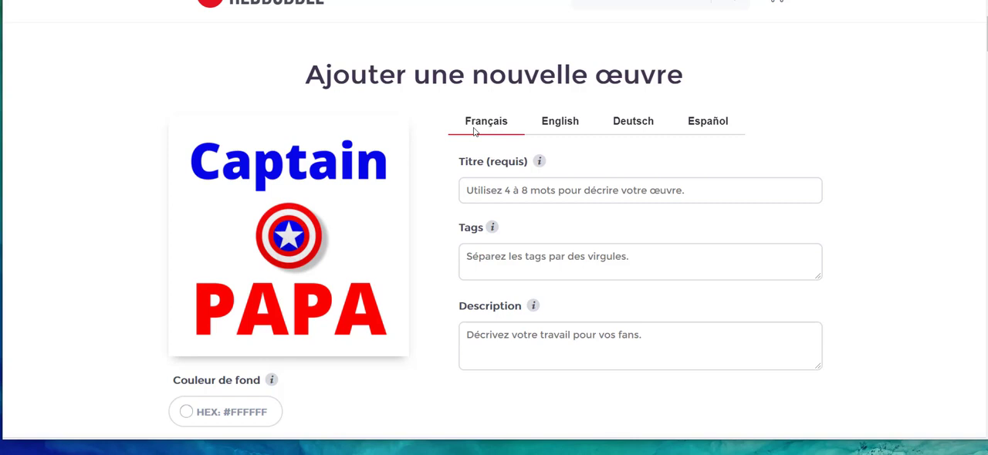
Enter "Captain PAPA" as the artwork's French title.
click(496, 196)
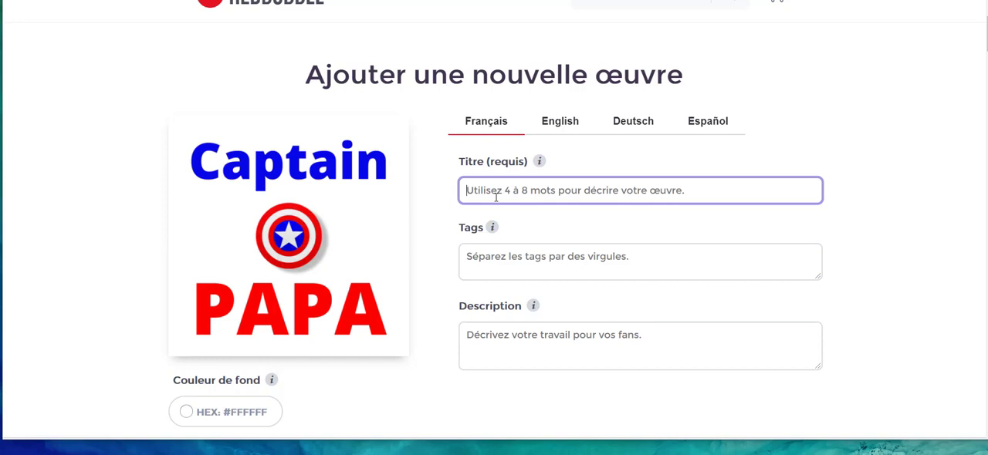
text(Capy)
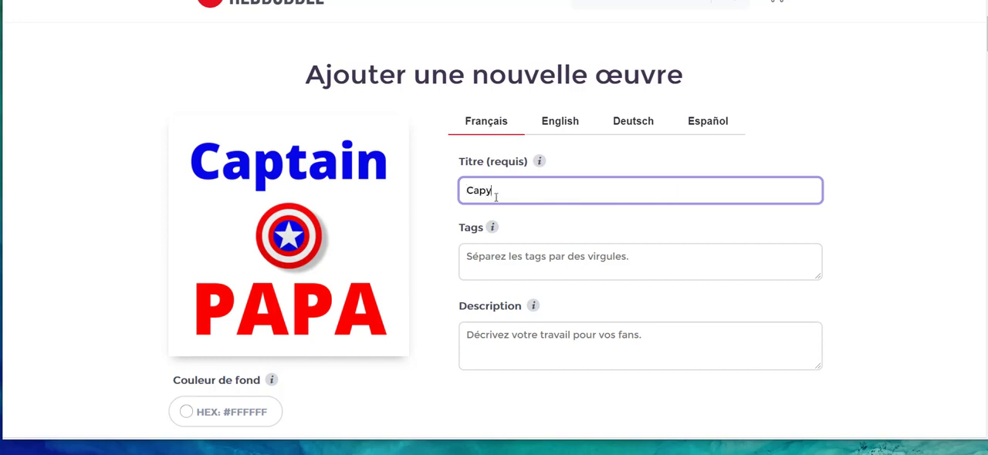
text(aptain PAPA)
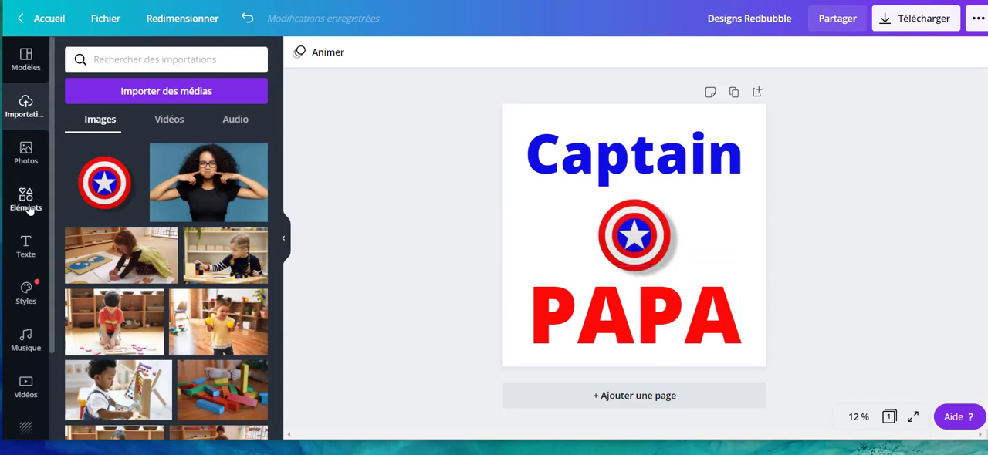
Back in the Canva design, add a subheading reading "2021" beneath the word "PAPA".
click(25, 247)
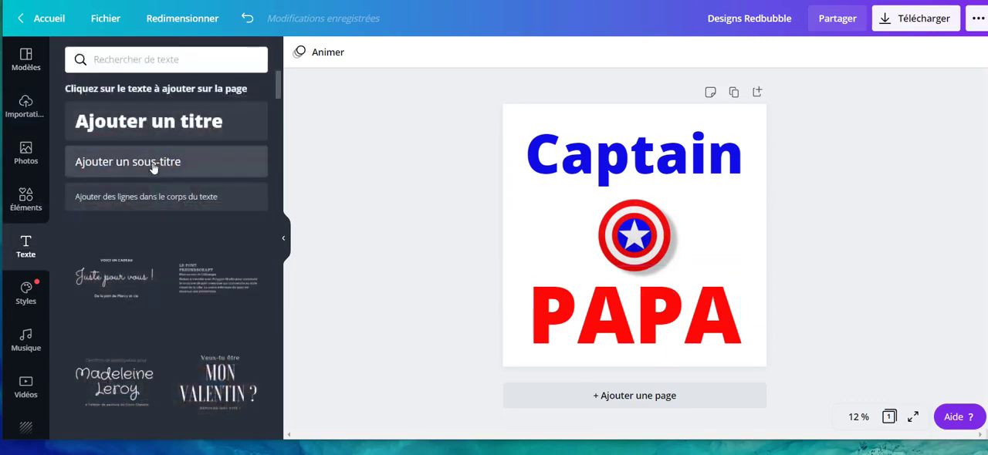
drag(128, 163, 644, 353)
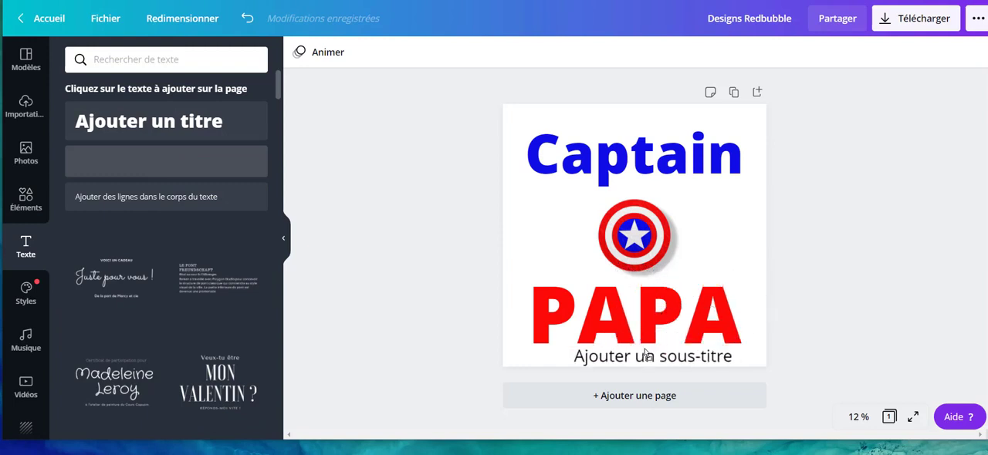
double_click(642, 356)
text(2021)
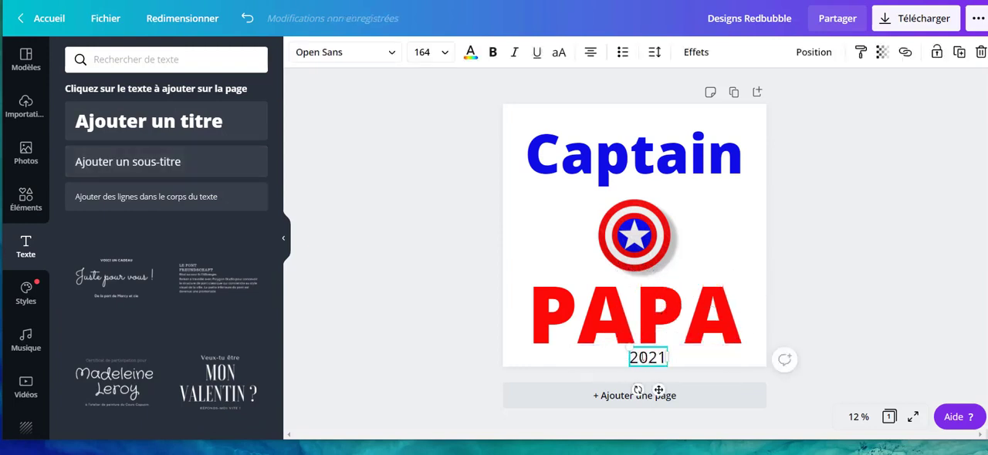
Color the "2021" text with the bright blue from the shield image's photo colors.
key(ctrl+a)
click(470, 52)
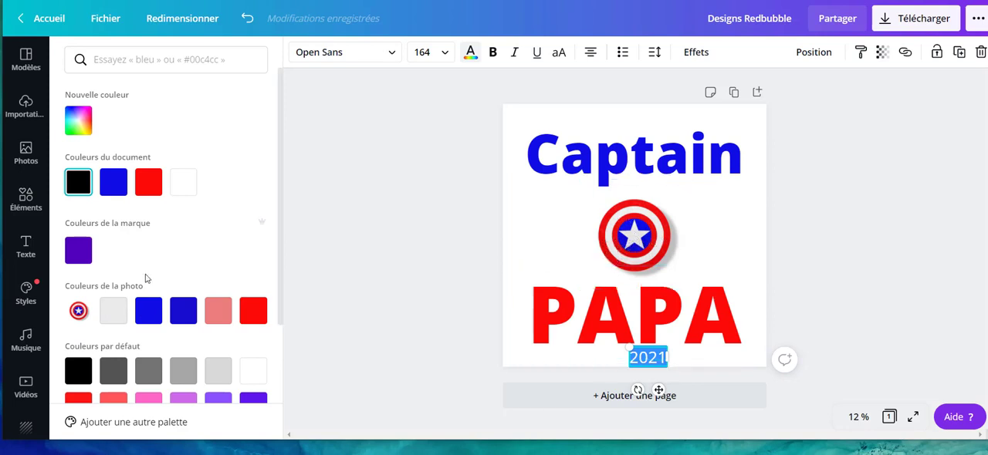
click(156, 319)
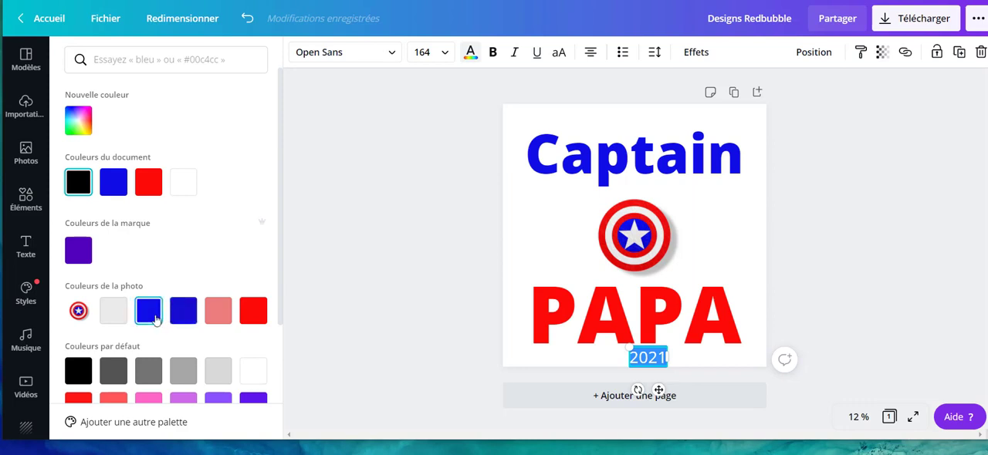
Download the finished Canva design as a PNG with a transparent background.
click(978, 167)
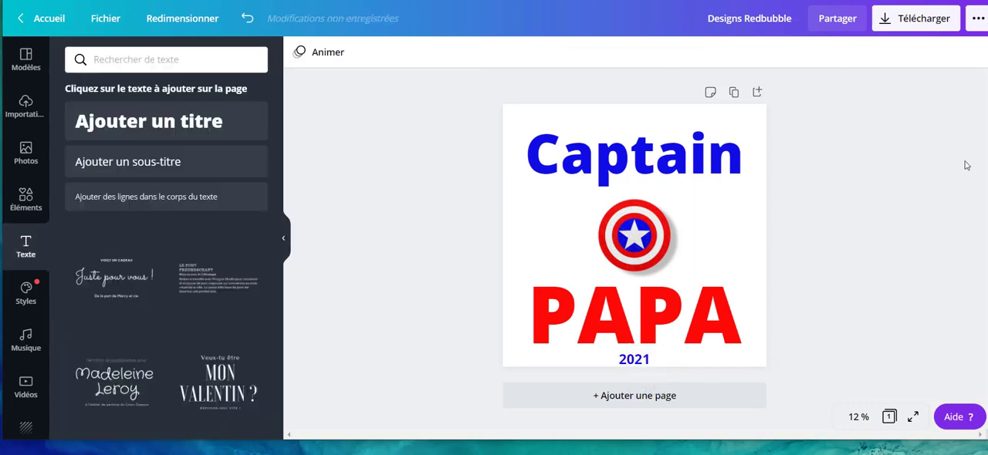
click(929, 21)
click(814, 183)
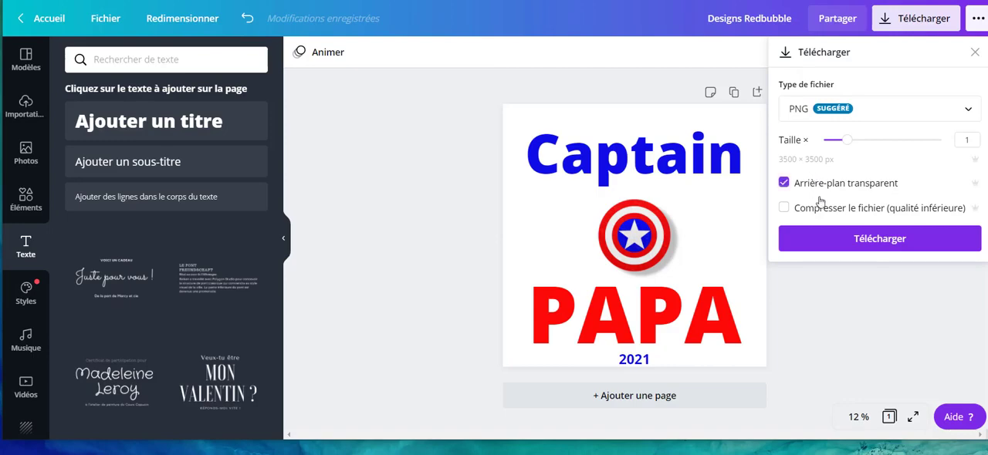
click(840, 239)
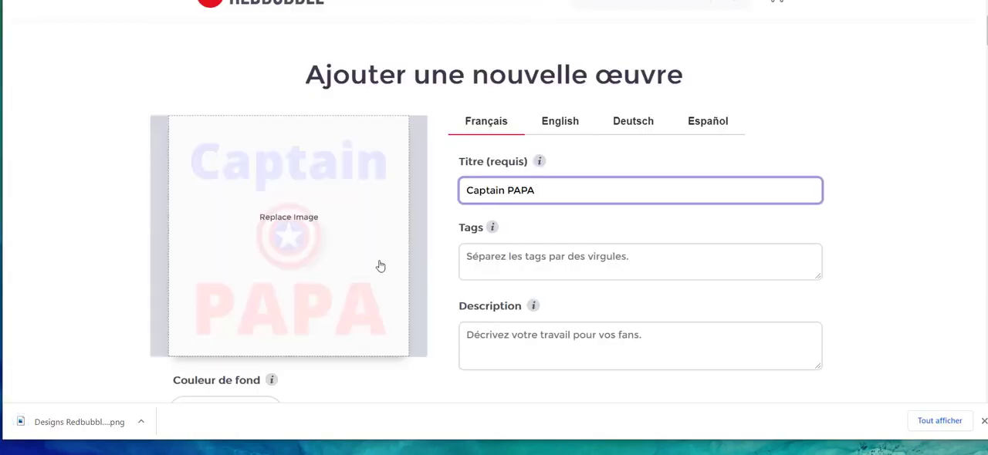
On Redbubble's new artwork page, replace the artwork image with the file Designs Redbubble (1).
click(289, 217)
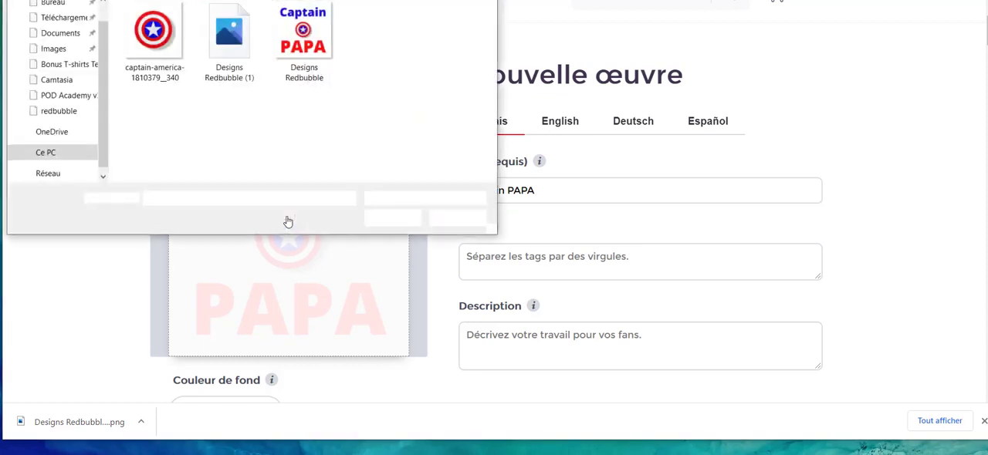
click(253, 50)
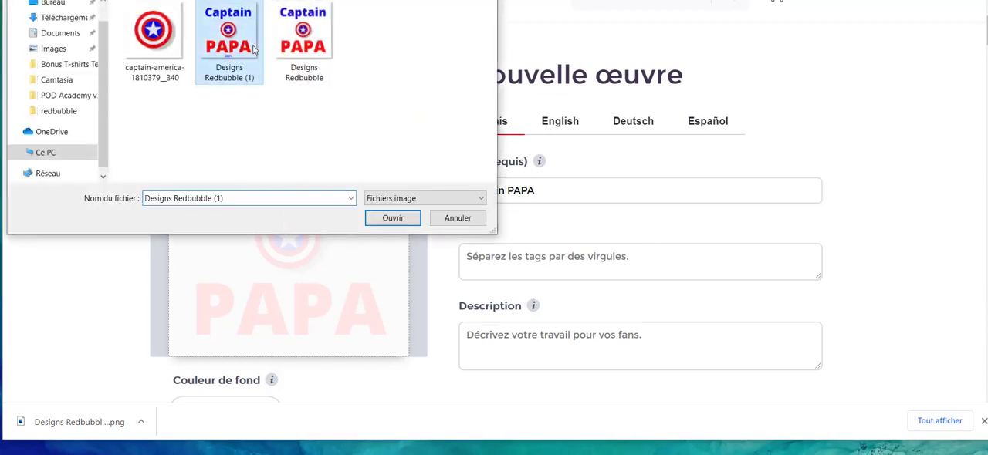
click(395, 219)
Extend the artwork's French title to "Captain PAPA - Meilleur PAPA 2021".
click(568, 188)
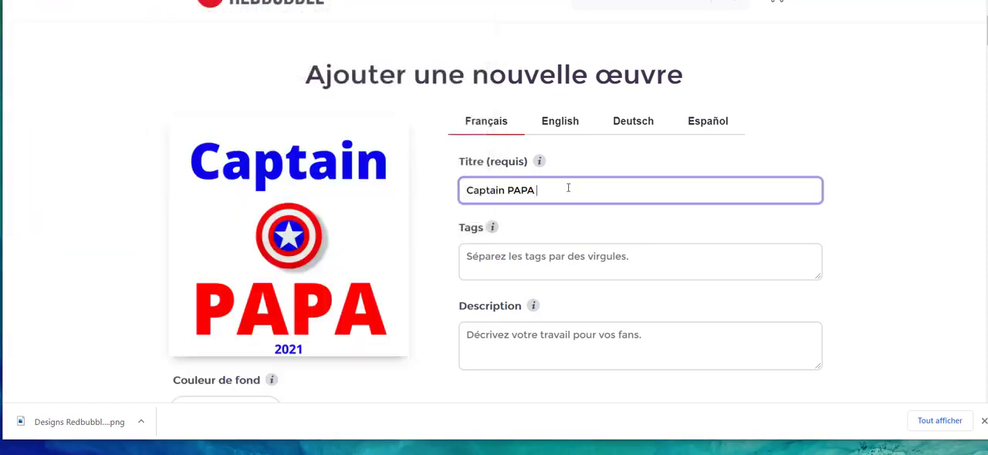
text(Captain PAPA - Meilleur PAPA 2021)
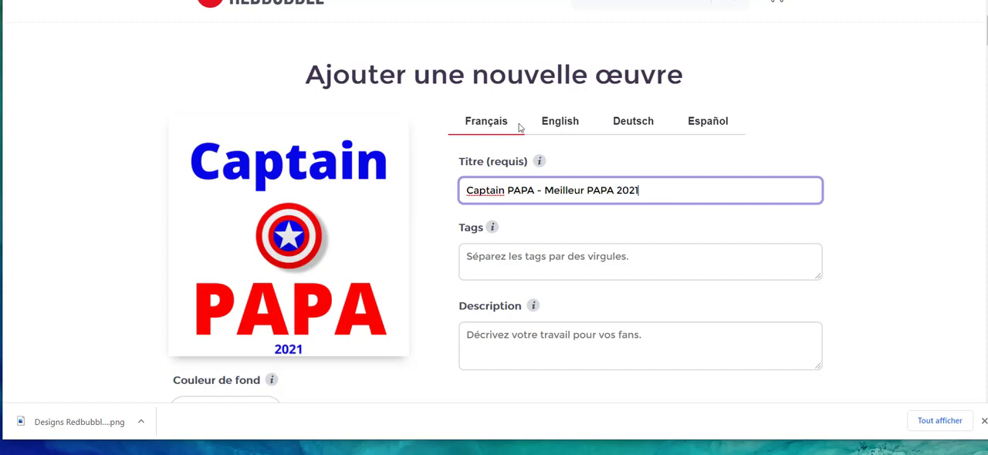
Enter the French tags: captain papa, meilleur papa, design papa, image papa, article papa, cadeau papa, idée cadeau papa, futur papa, papa 2021.
click(584, 262)
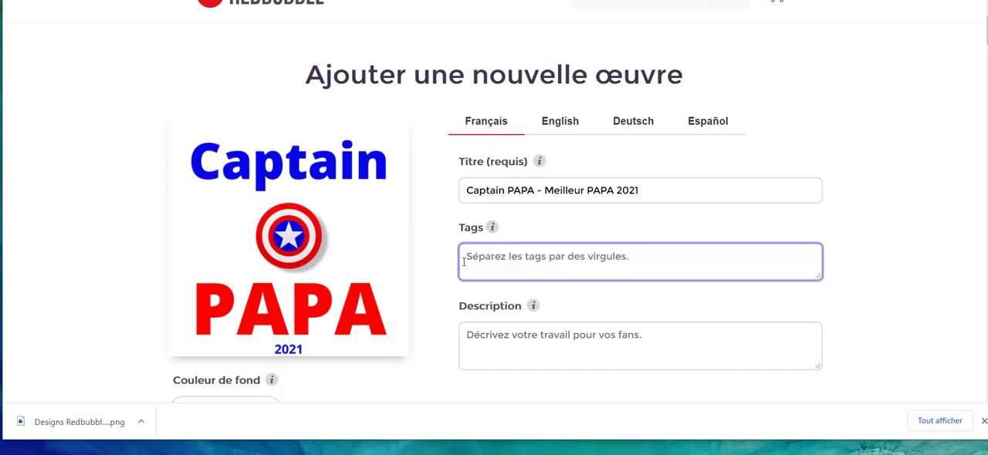
text(capt)
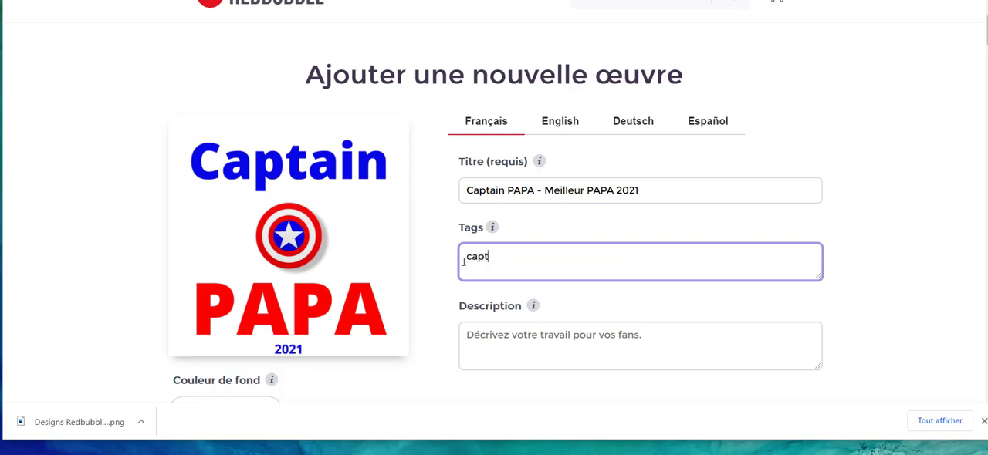
text(ain p)
text(apa, meill)
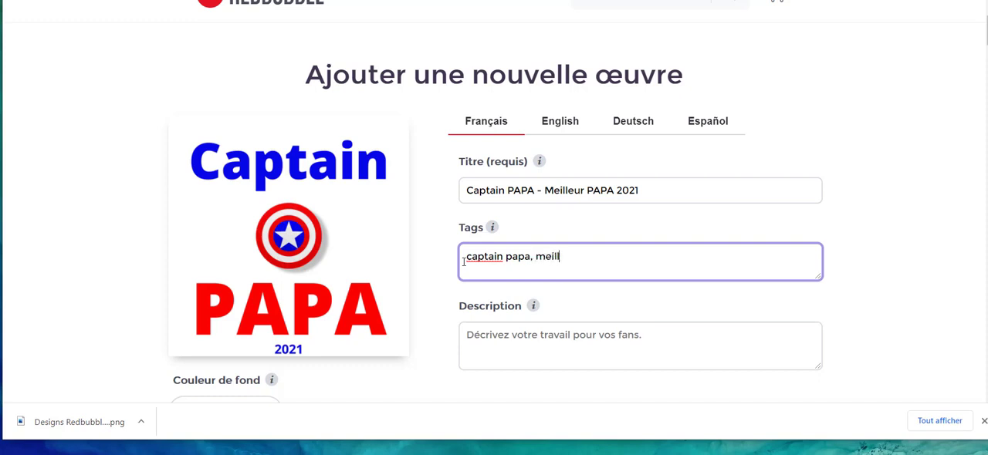
text(eur pa)
key(BackSpace)
text(papa, design papa, i)
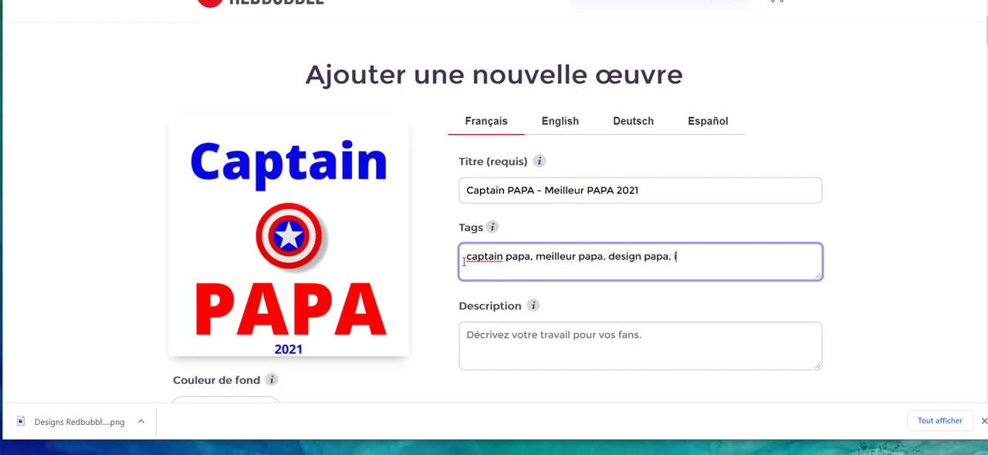
text(mage papa, art)
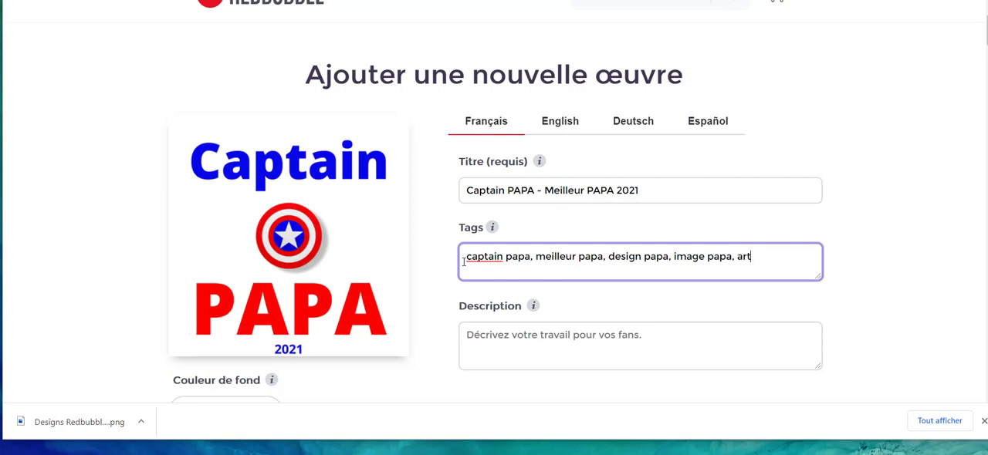
text(icle papa, cadeau )
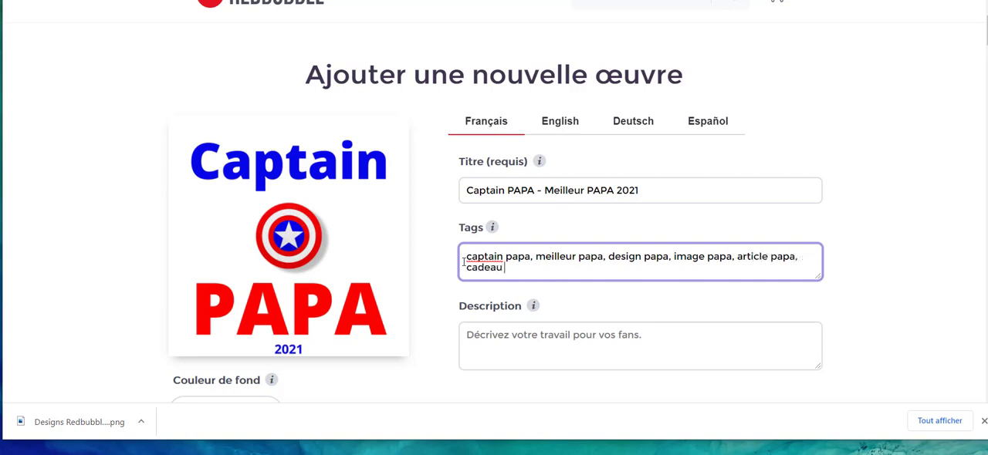
text(papa)
text(, idée cadeau papa, futur )
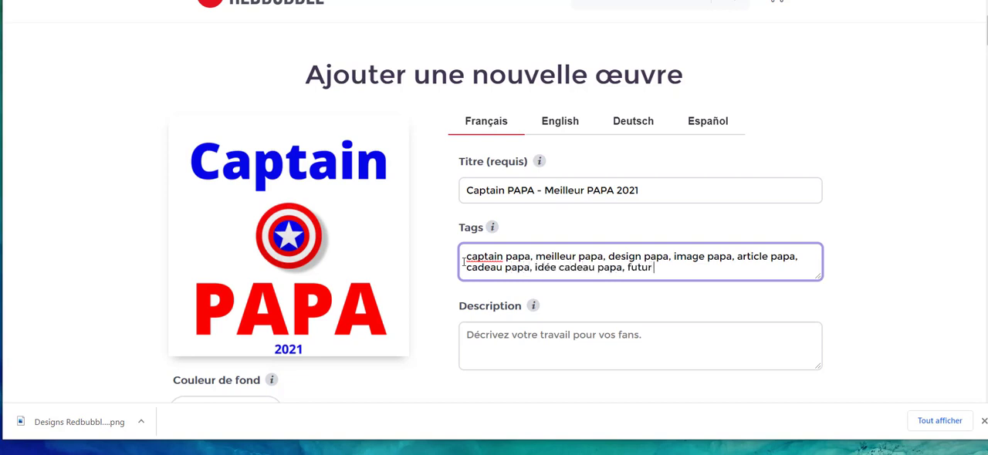
text(papa, papa 2021,)
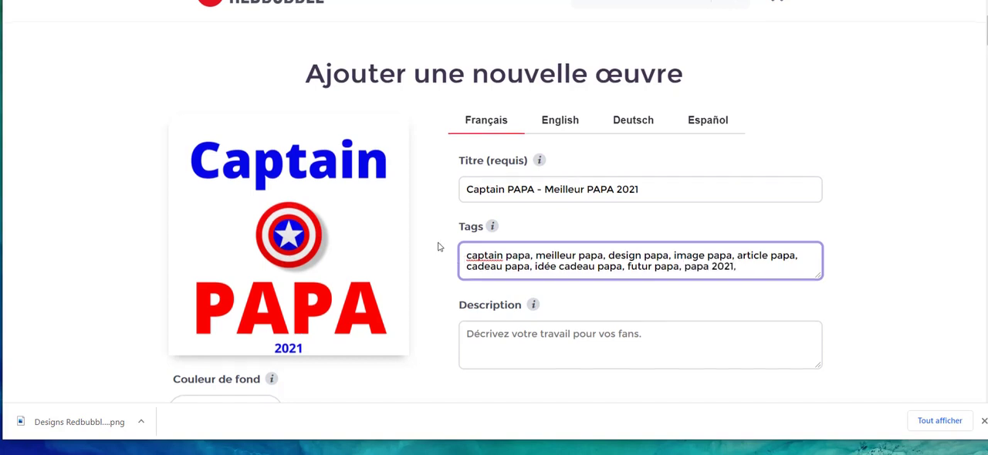
Enter the French description "Révélez le SUPER PAPA qui sommeille en vous avec notre design. Les papa sont des héros. Il est temps de l'affirmer!".
scroll(439, 243, down, 3)
click(536, 136)
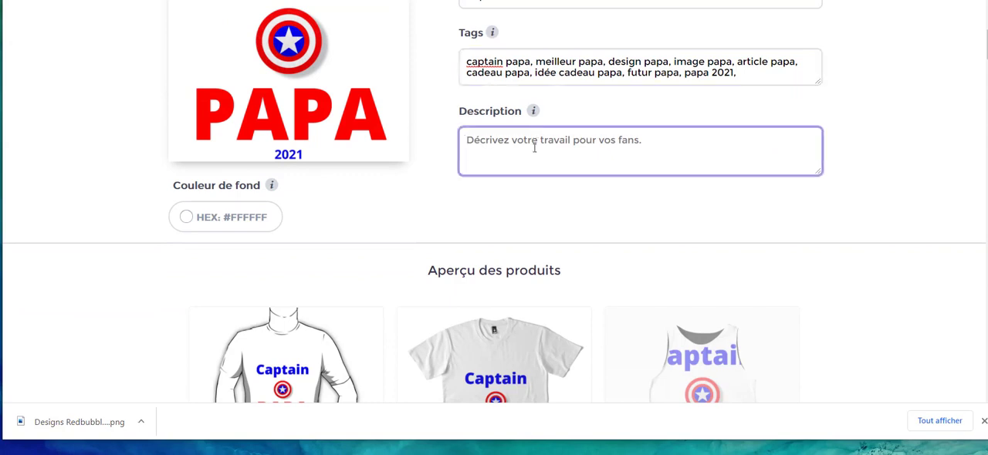
scroll(534, 147, down, 2)
scroll(532, 139, up, 3)
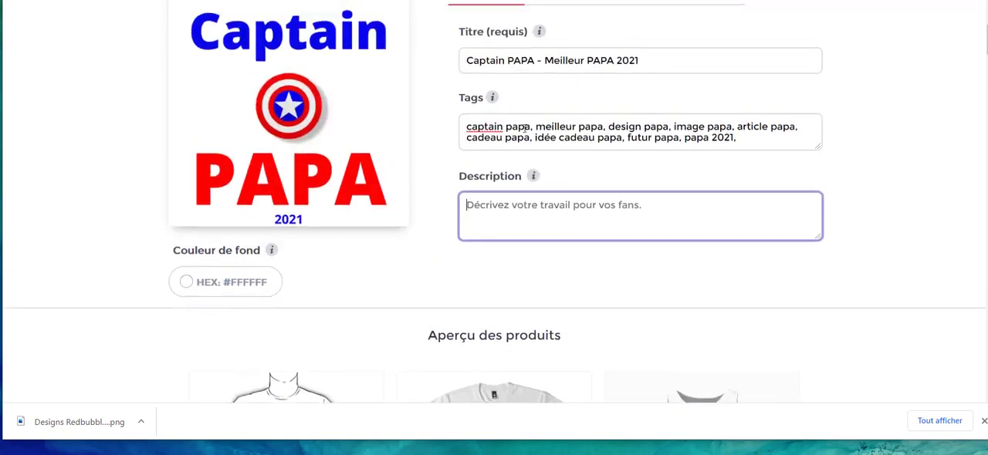
text(Rév)
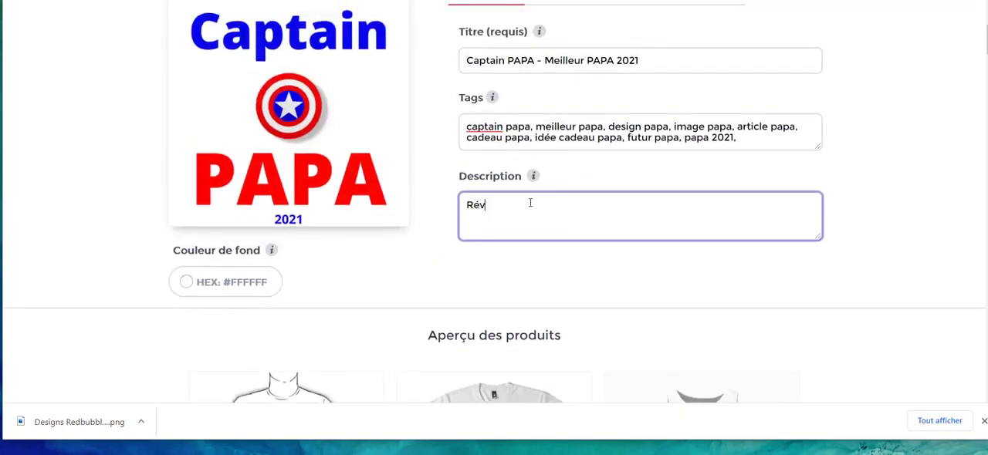
text(élez le SUPER PAPA qui sommeille en vous avec )
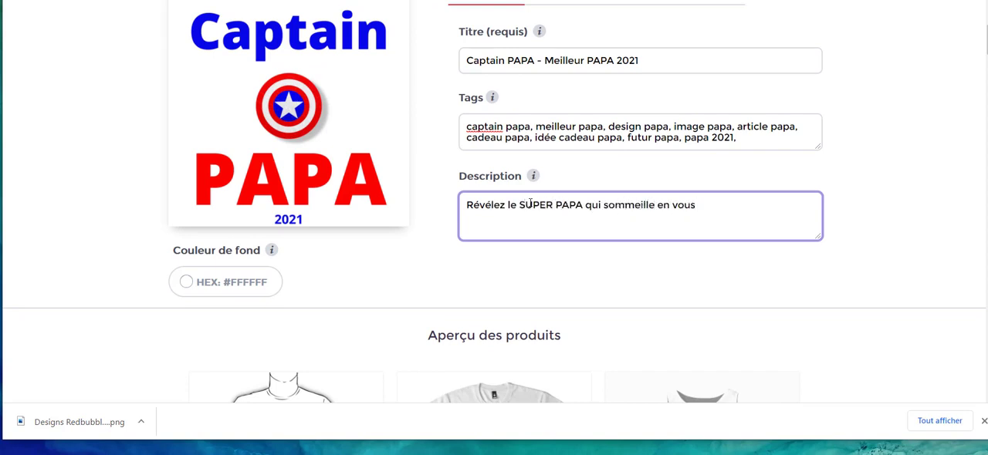
text(notre)
key(BackSpace)
text(re design. Les papa sont des héros. Il est temps de l'affirmer!)
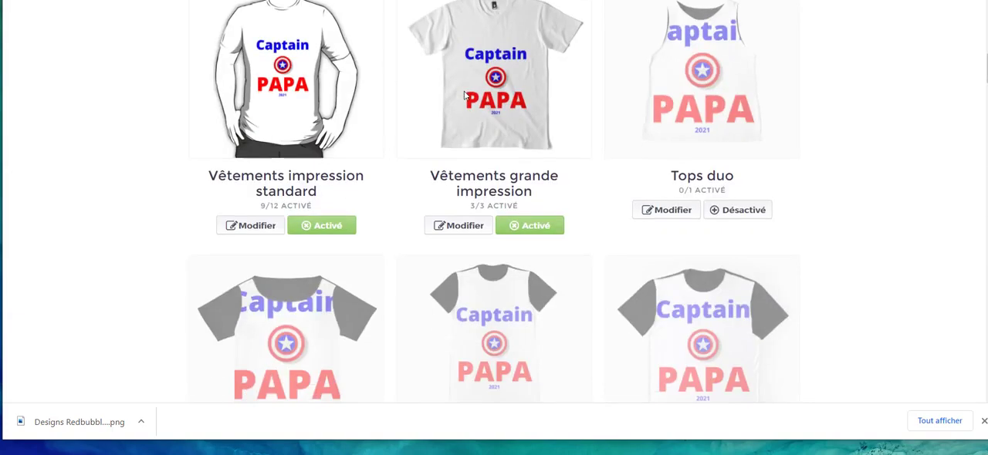
For the Tops duo product, scale the design to 65%, center it on the garment and apply the changes.
scroll(478, 103, down, 2)
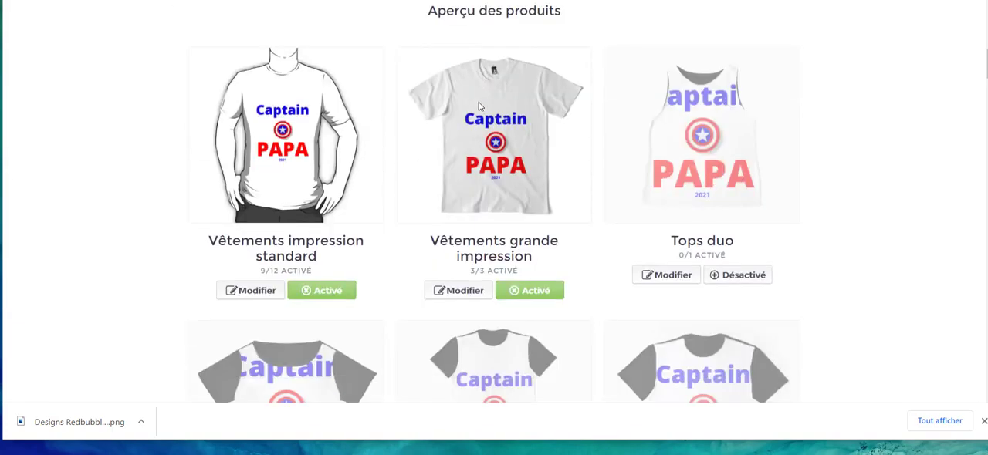
scroll(440, 103, down, 1)
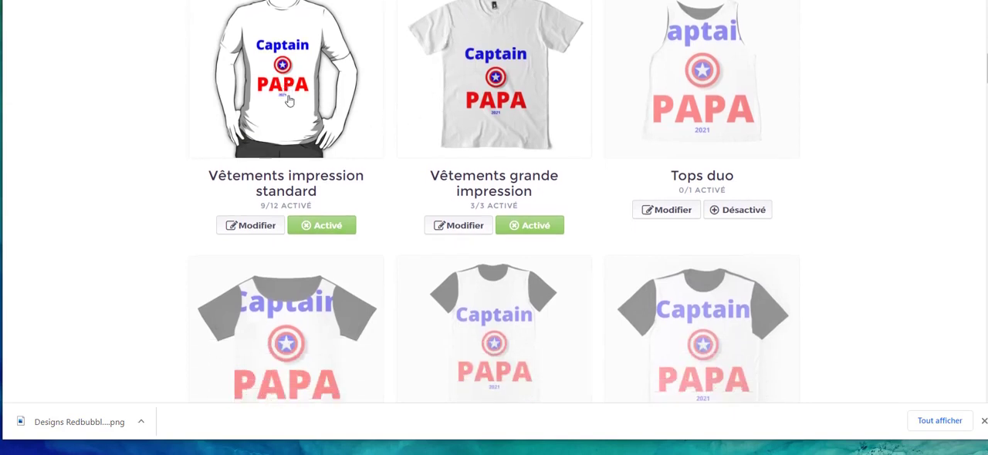
scroll(289, 101, up, 1)
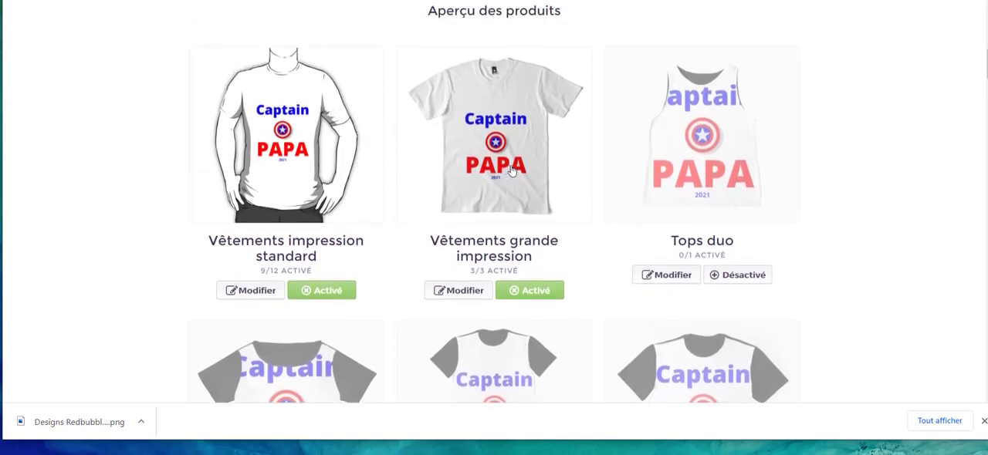
scroll(512, 171, down, 3)
scroll(512, 171, down, 5)
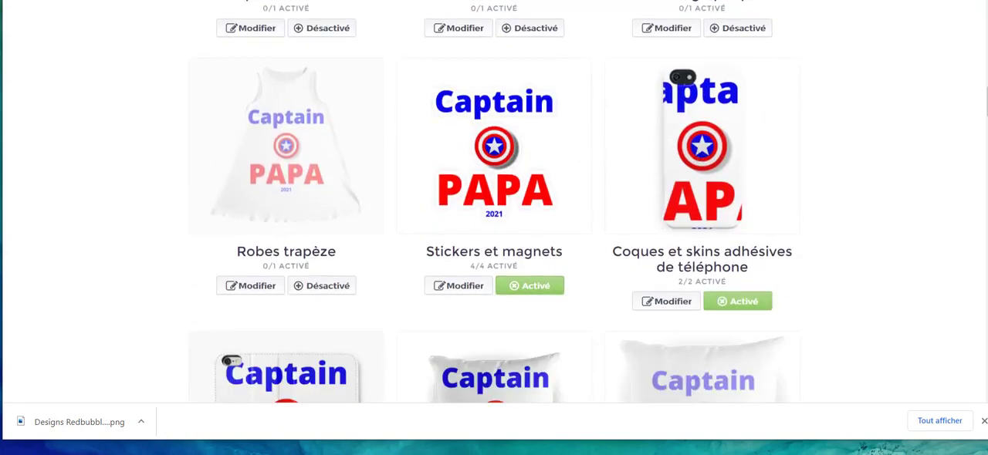
scroll(597, 244, up, 9)
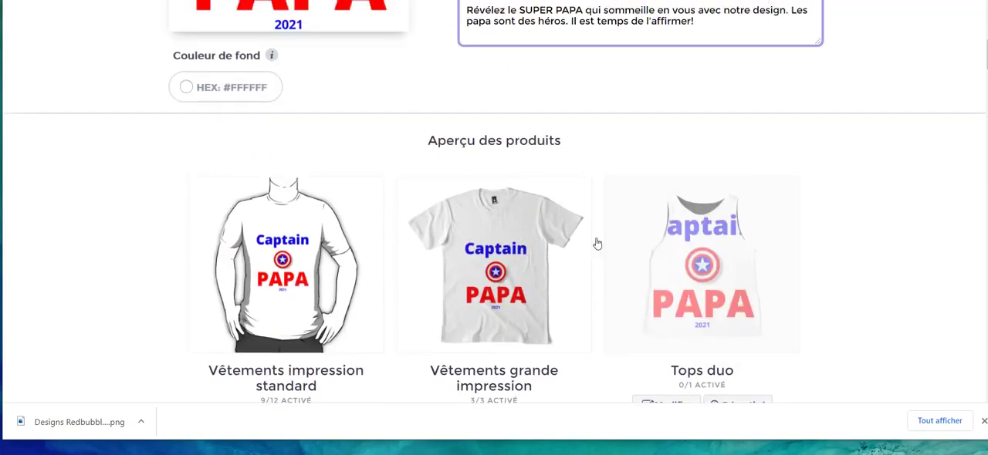
scroll(596, 244, down, 2)
click(670, 276)
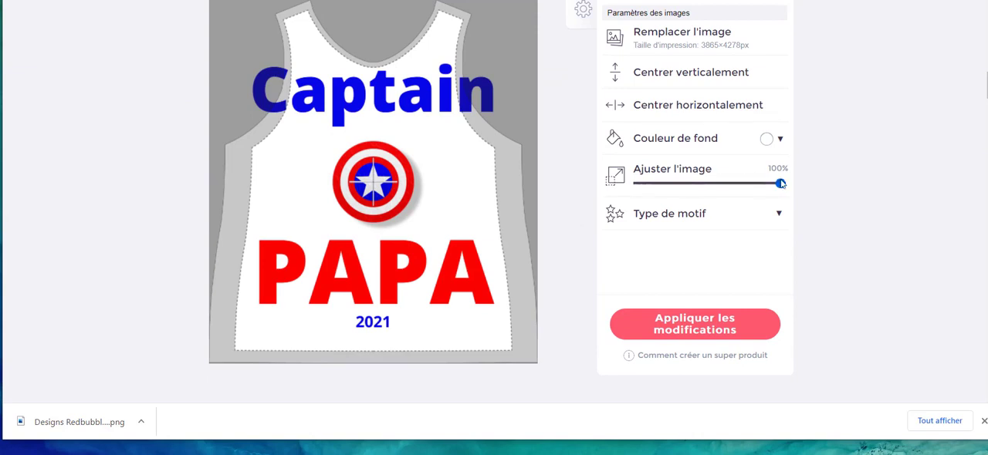
drag(780, 184, 730, 195)
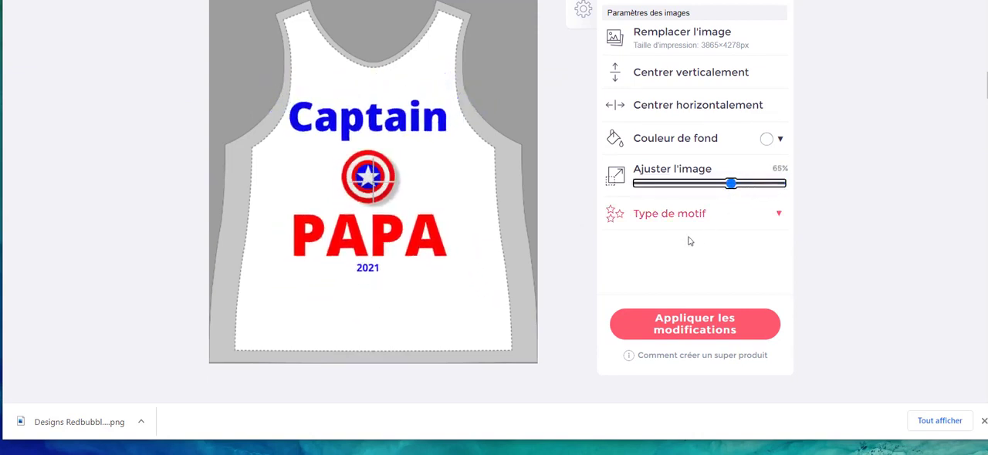
drag(379, 196, 385, 209)
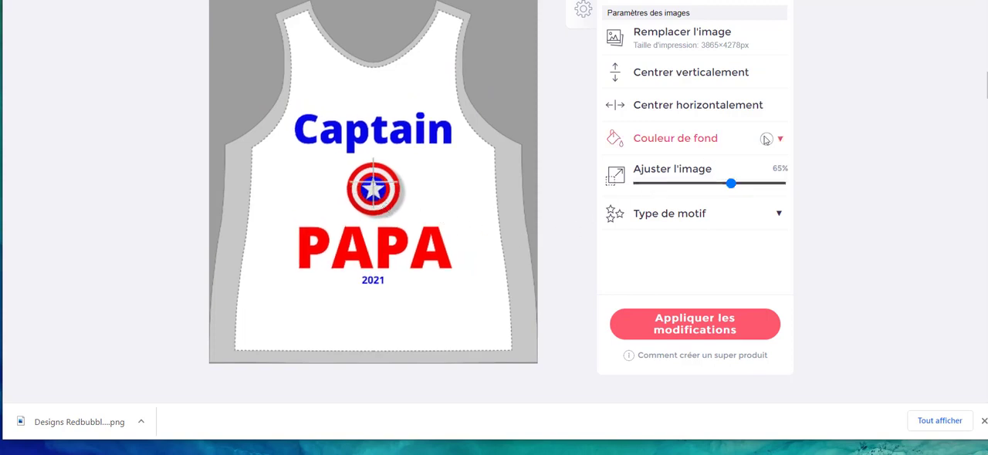
click(670, 331)
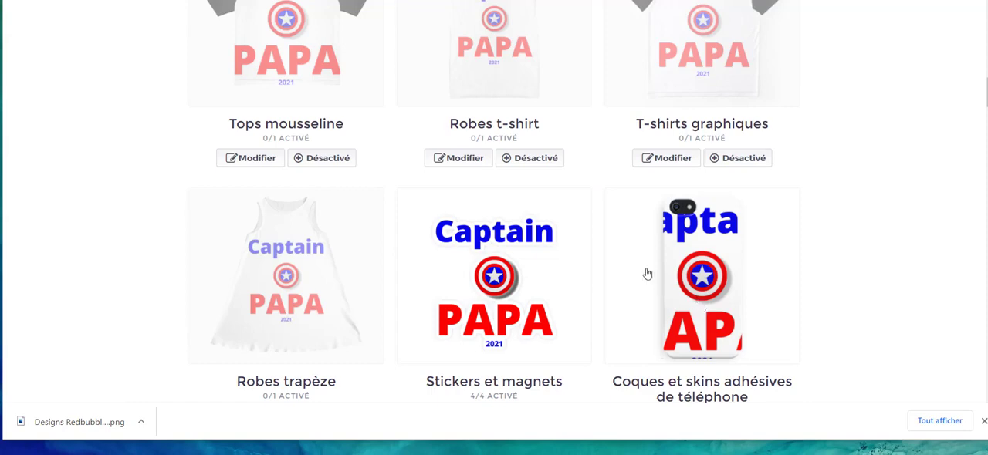
Open the Tops mousseline product for editing and reduce the size of the design on the garment.
scroll(643, 273, up, 2)
scroll(601, 258, down, 3)
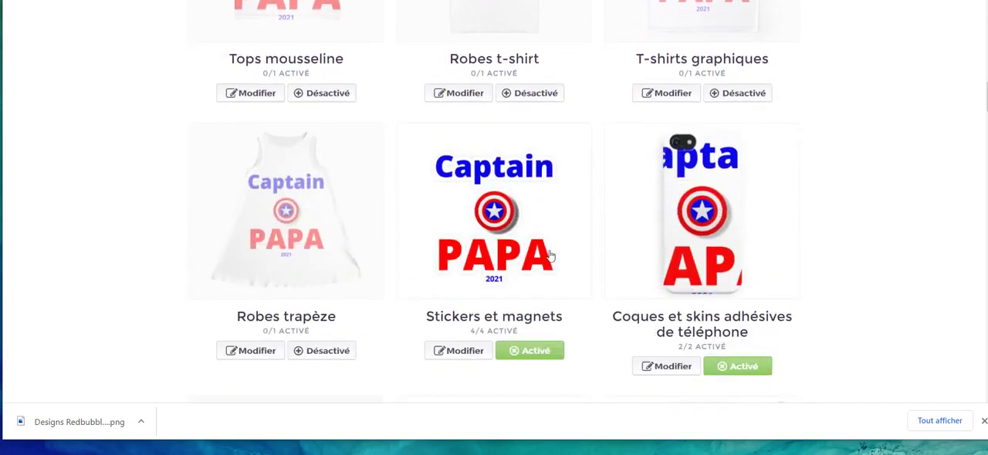
scroll(326, 249, up, 2)
click(261, 226)
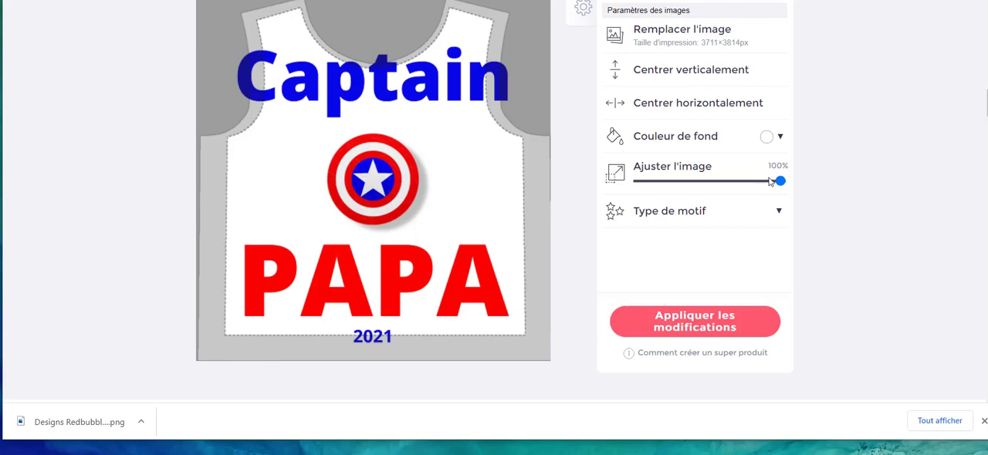
drag(779, 181, 747, 196)
Open the Mugs product for editing and examine the design's placement and size options.
scroll(640, 336, down, 10)
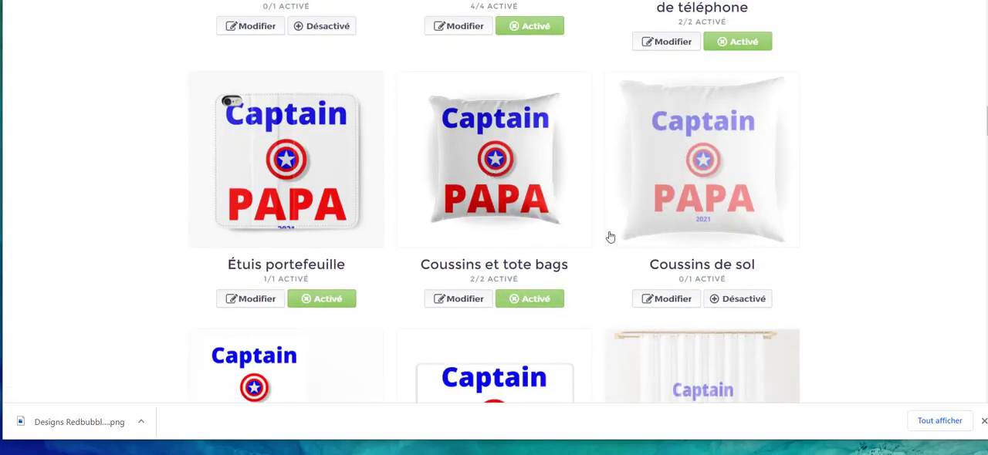
scroll(283, 283, down, 4)
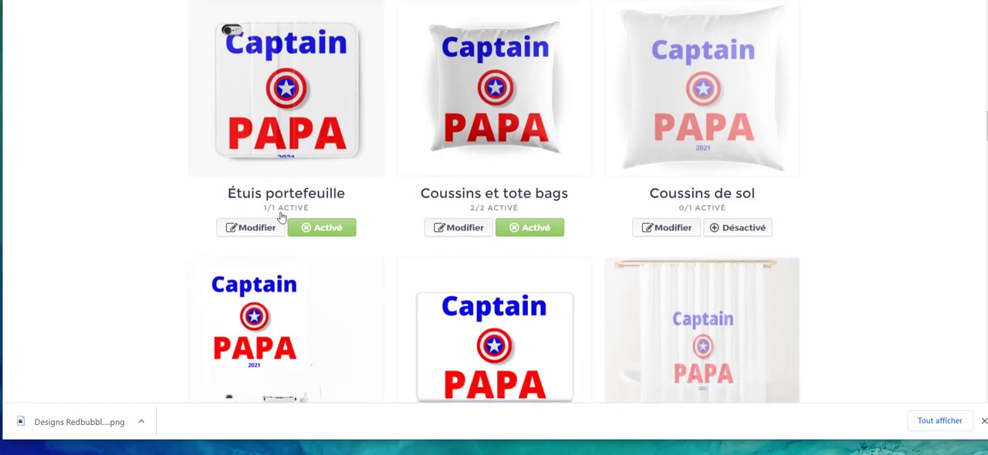
scroll(628, 167, down, 3)
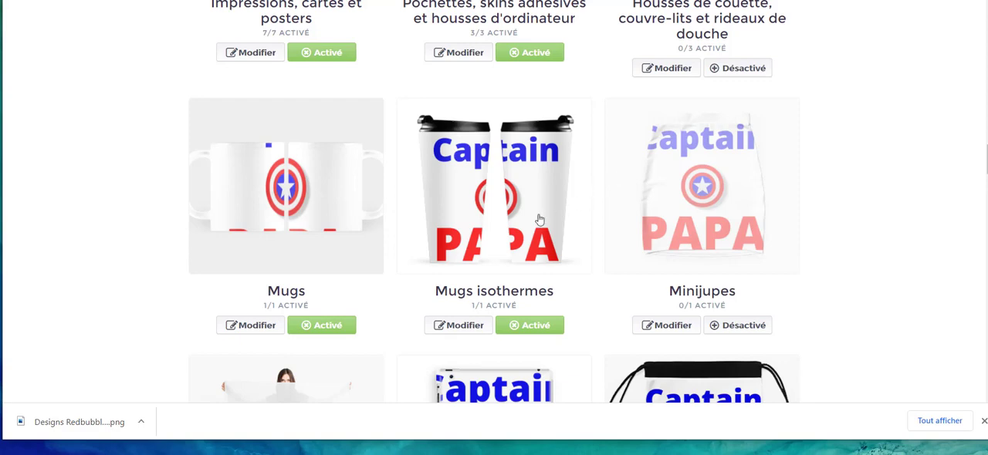
click(257, 325)
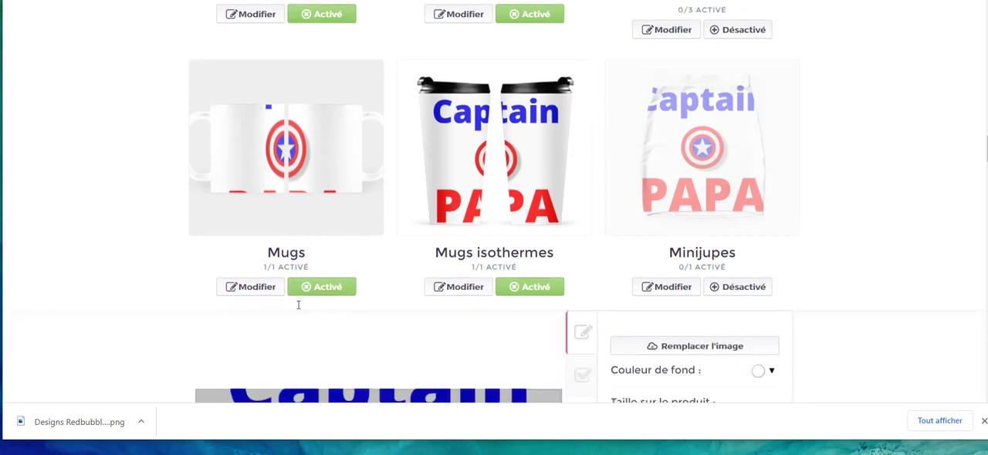
scroll(332, 290, down, 3)
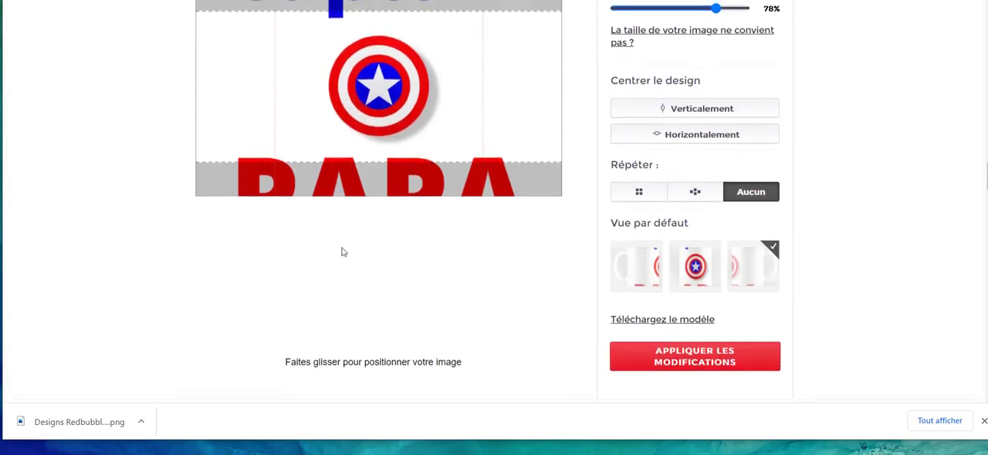
scroll(341, 249, up, 3)
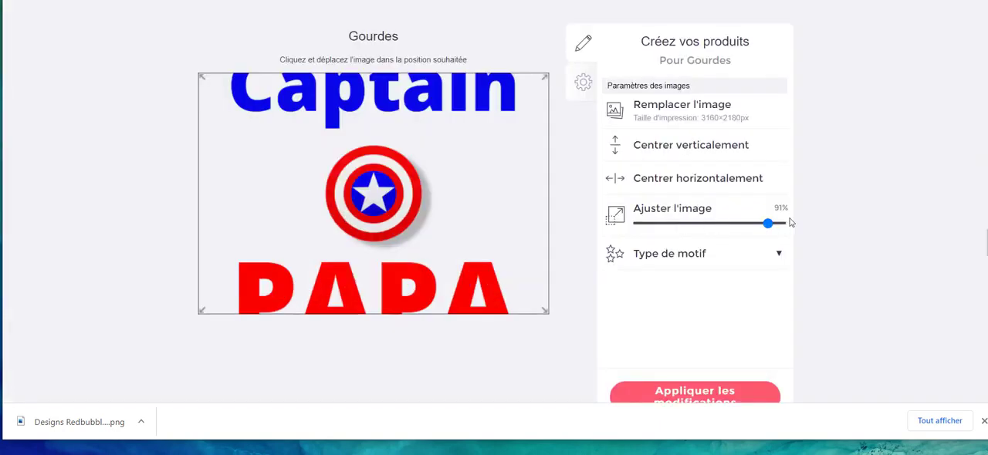
Try scaling the design on the Gourdes product to 75%.
drag(768, 223, 747, 232)
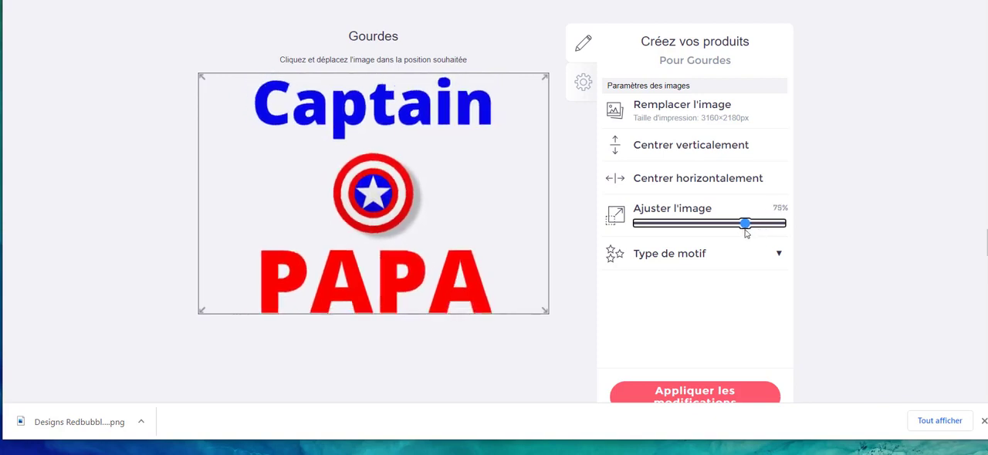
scroll(733, 224, down, 3)
scroll(700, 201, up, 4)
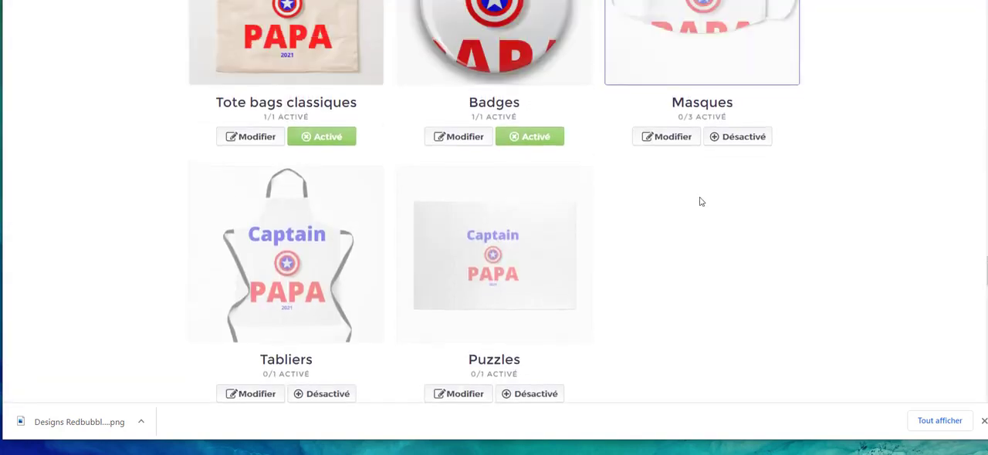
Reduce the size of the design on the Masques product so it fits the mask, and enable the product.
scroll(690, 285, down, 1)
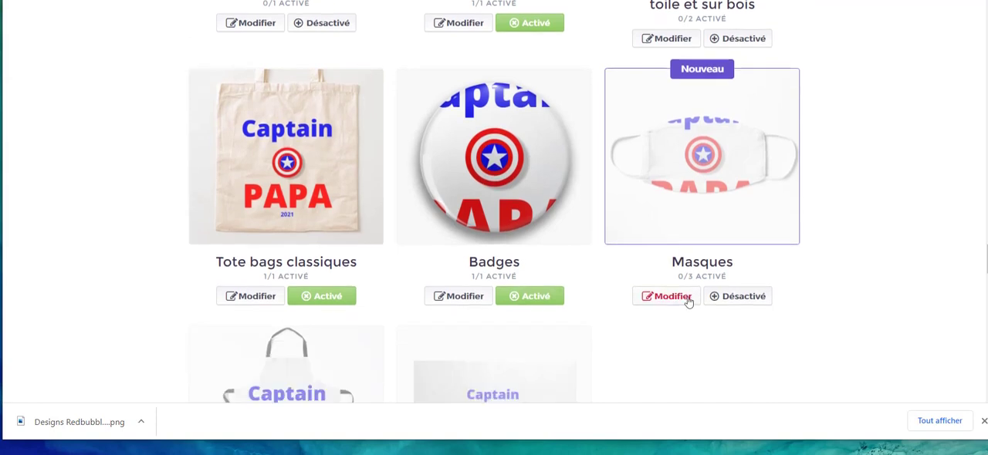
click(689, 298)
scroll(388, 254, down, 6)
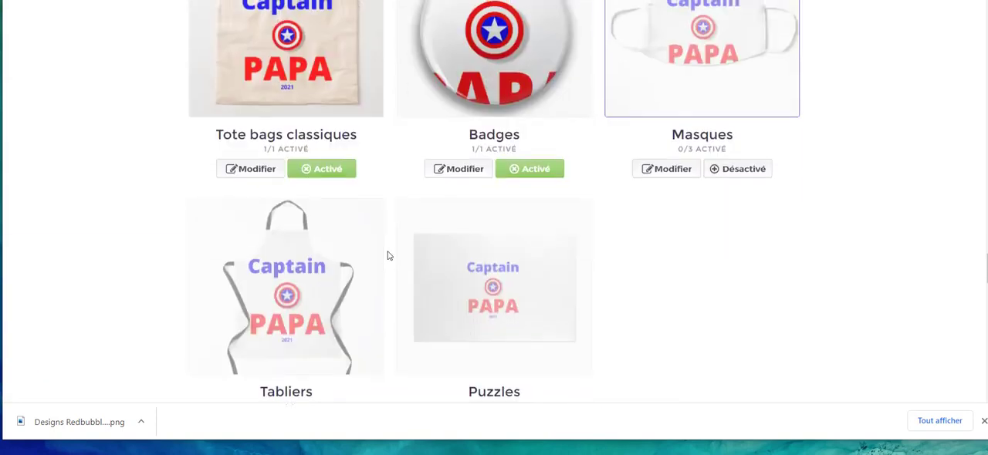
scroll(745, 371, up, 3)
click(744, 362)
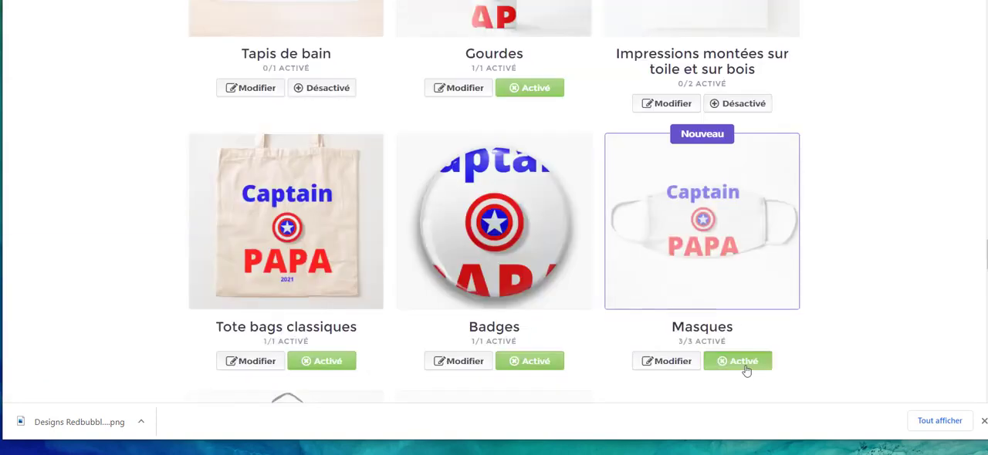
Enable the Impressions montées sur toile et sur bois product and disable the Gourdes product.
scroll(750, 361, up, 2)
scroll(747, 360, up, 2)
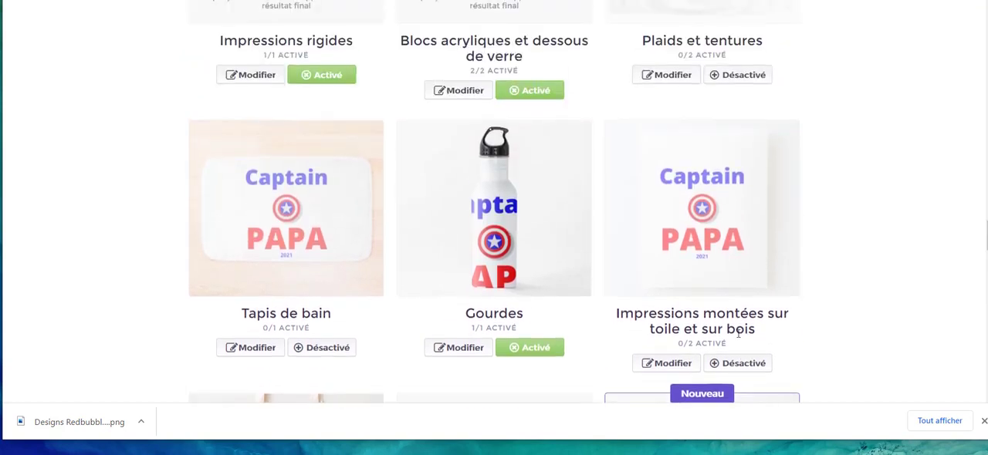
click(744, 362)
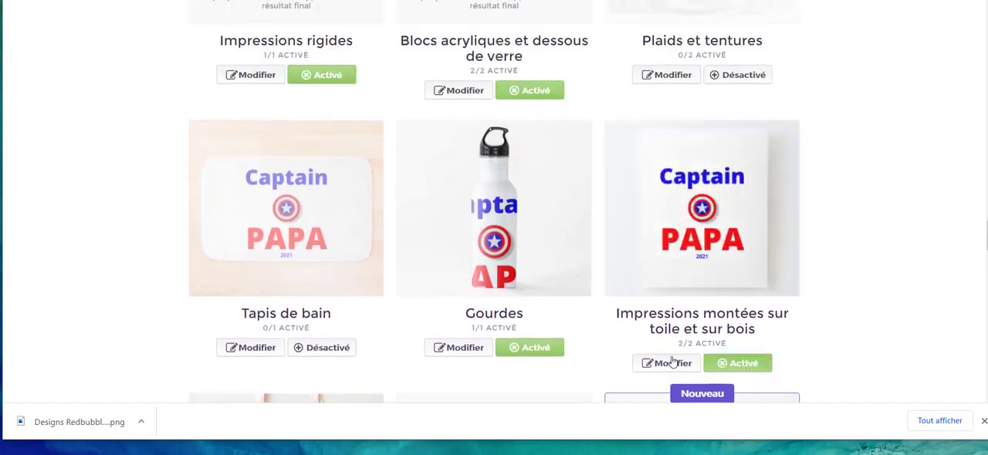
click(516, 349)
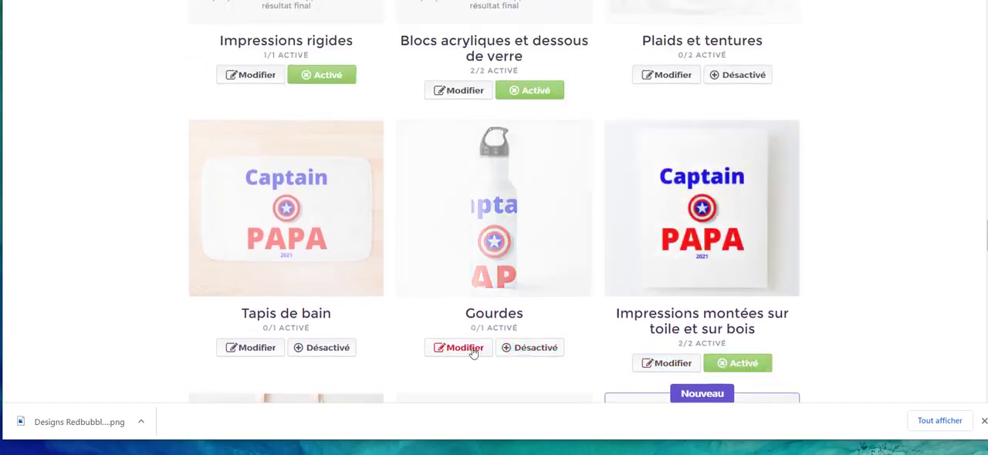
Switch the Impressions rigides product off and back on, and enable Plaids et tentures.
scroll(447, 345, up, 1)
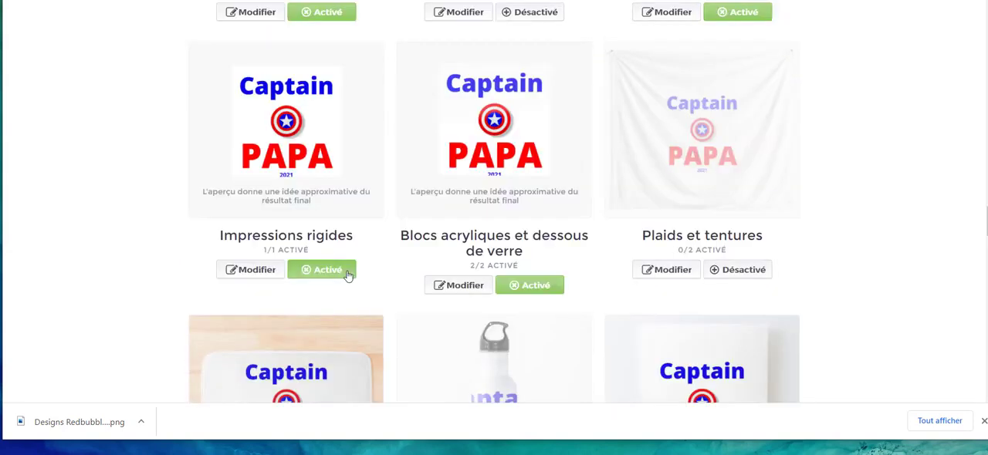
click(346, 272)
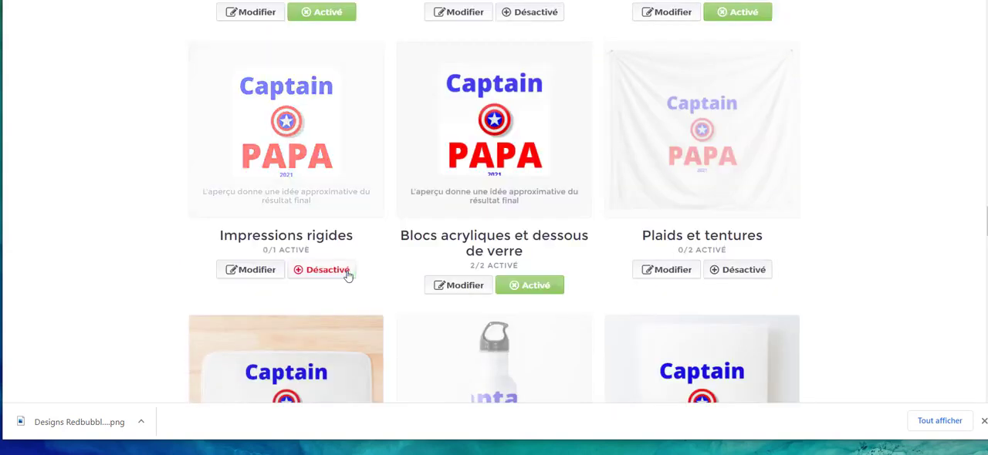
click(347, 271)
click(739, 270)
Enable the Housses de couette, couvre-lits et rideaux de douche product and the Coussins de sol product.
scroll(737, 271, up, 4)
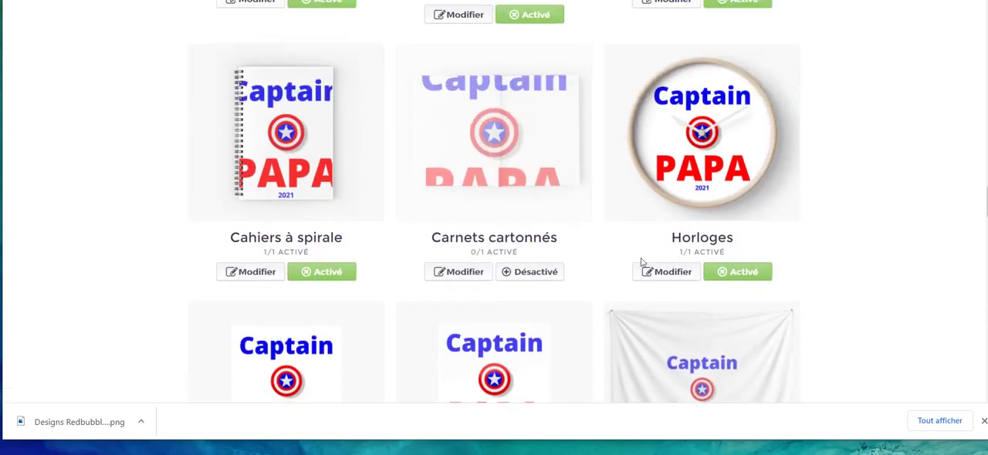
scroll(568, 268, up, 3)
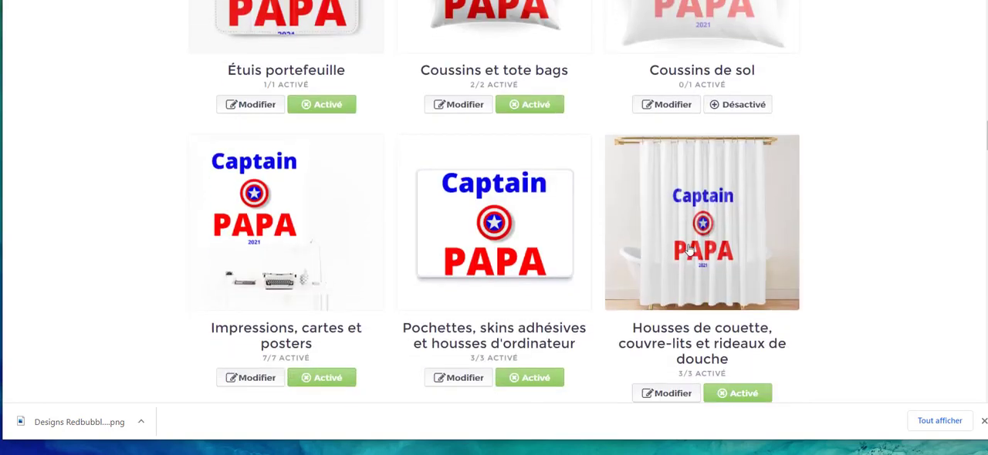
scroll(683, 234, up, 3)
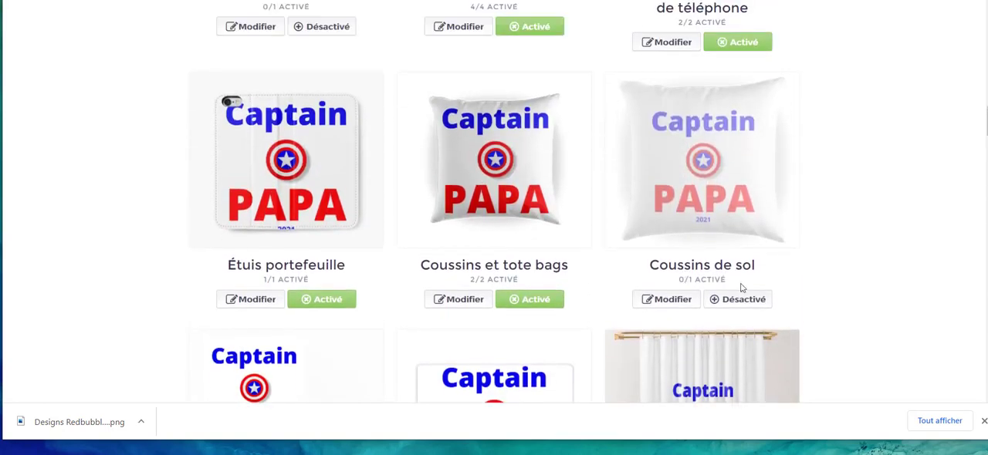
click(753, 307)
Review the design's placement and enabled status across all products, from the garments through to the Produits complexes section.
scroll(752, 304, up, 13)
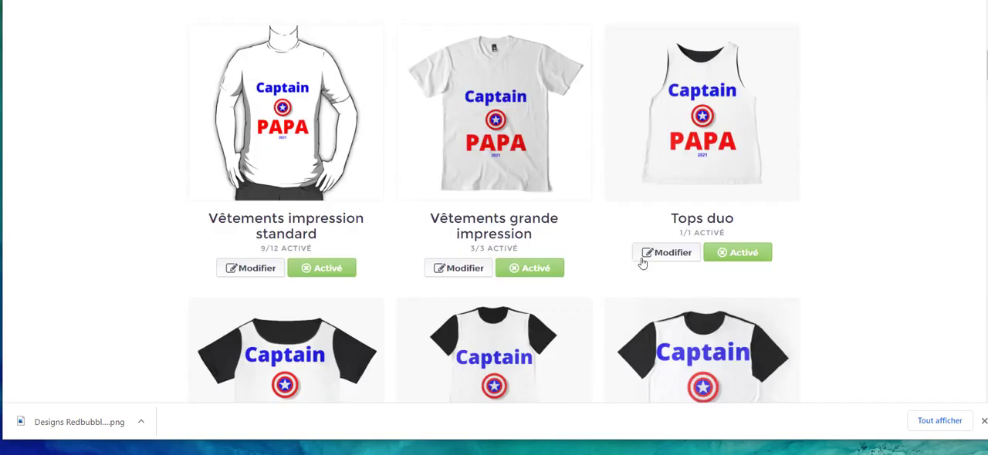
scroll(642, 264, down, 4)
scroll(642, 264, down, 15)
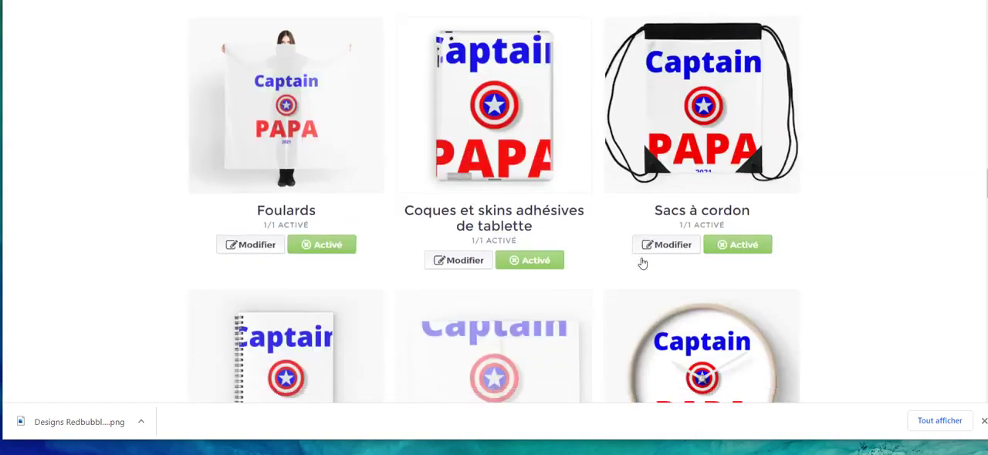
scroll(642, 264, up, 3)
scroll(575, 216, down, 6)
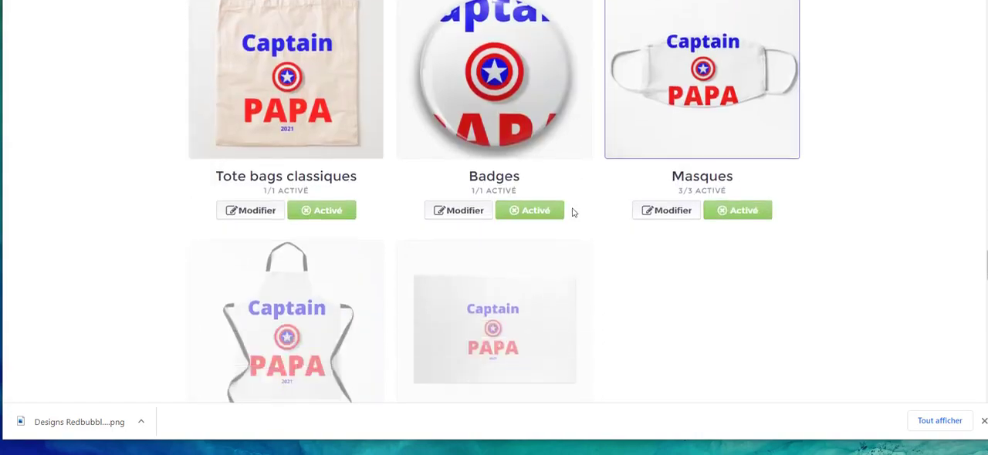
scroll(669, 260, up, 1)
scroll(669, 263, down, 4)
scroll(663, 261, up, 2)
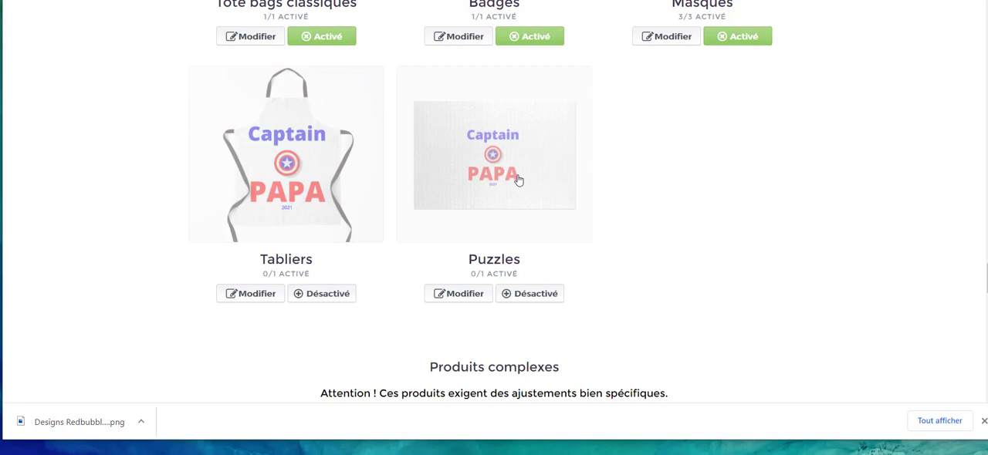
scroll(519, 180, down, 15)
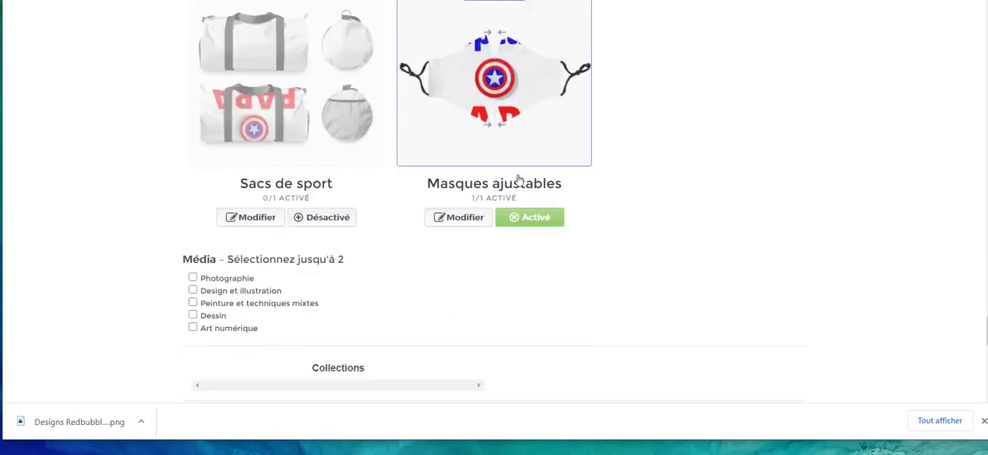
scroll(519, 180, up, 4)
scroll(519, 180, down, 2)
scroll(518, 180, up, 2)
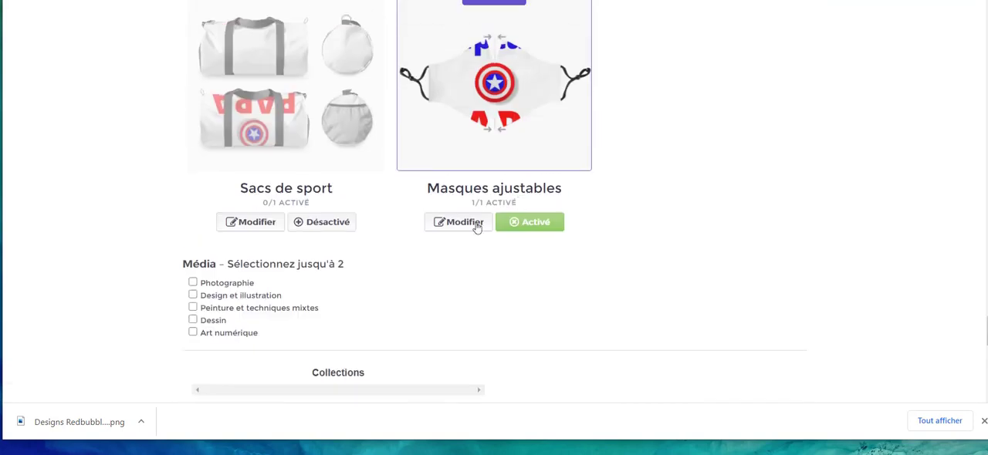
Select Design et illustration as the medium and answer Non to the adult content question.
scroll(476, 227, down, 2)
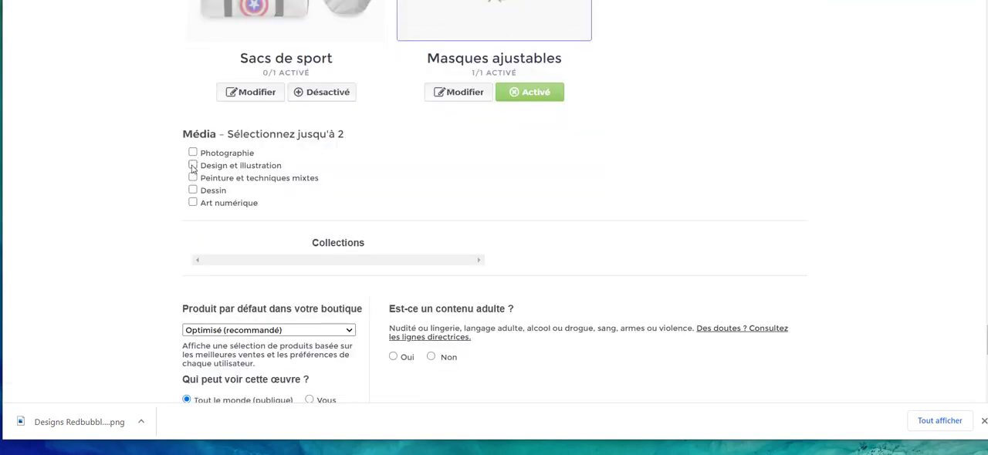
click(192, 165)
scroll(179, 215, down, 3)
click(430, 161)
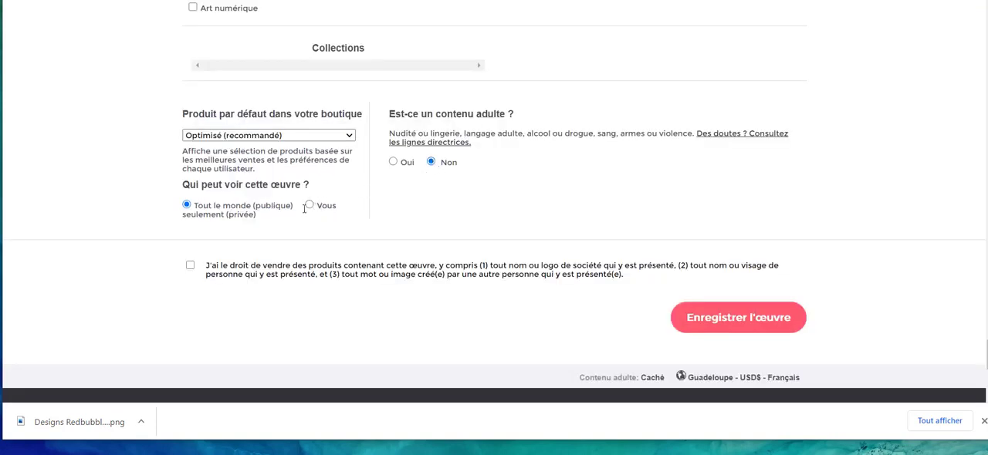
Keep Optimisé (recommandé) as the shop's default product, confirm the right to sell products with this work, and save it.
click(273, 135)
click(273, 135)
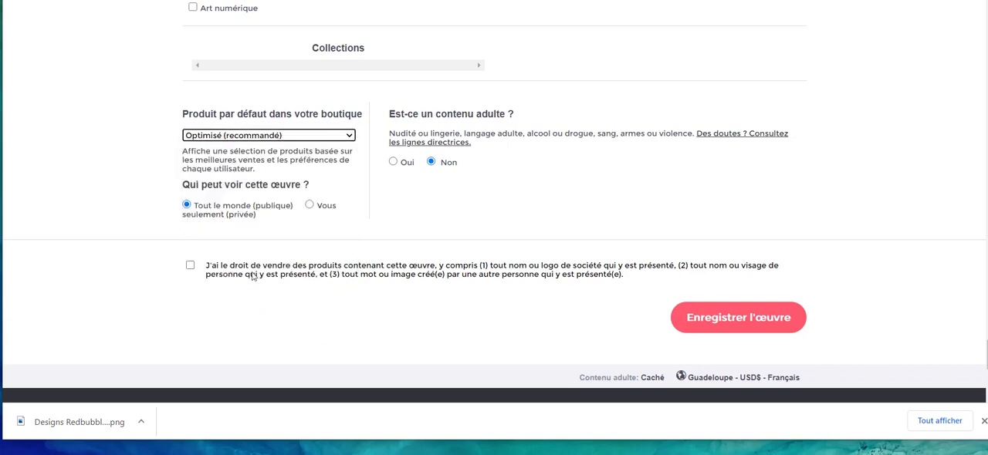
click(189, 265)
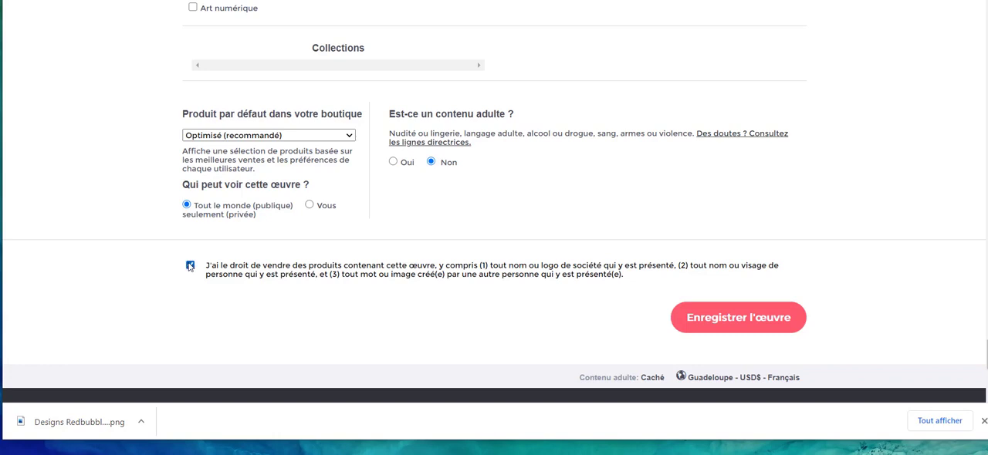
click(721, 323)
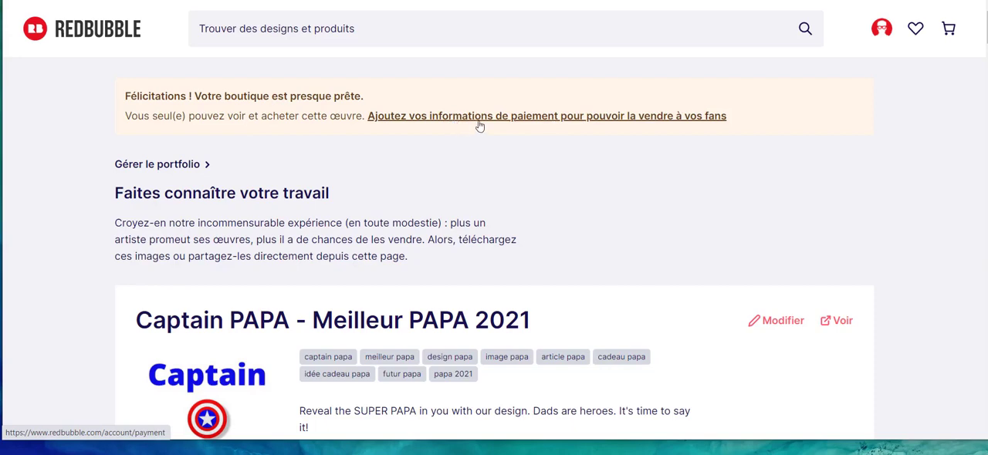
Examine the published work's page, including its title, tags, description and product previews.
scroll(479, 126, down, 4)
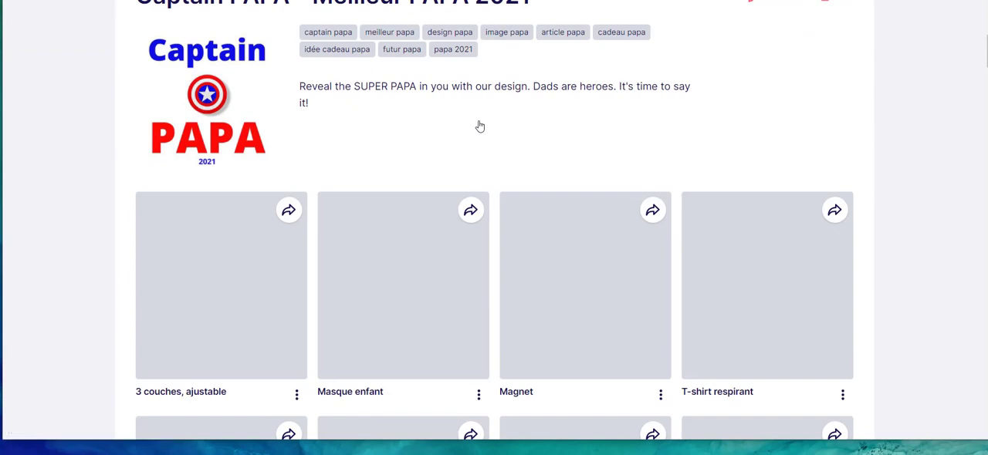
scroll(480, 126, up, 1)
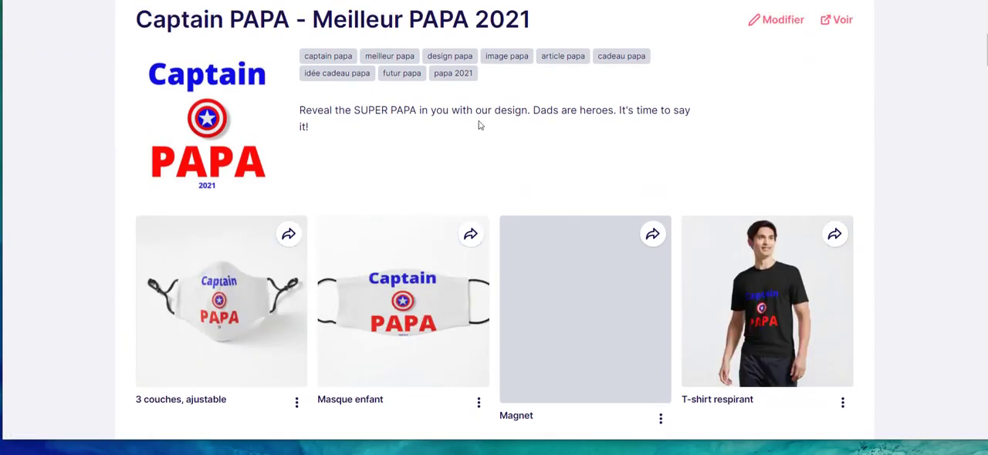
scroll(478, 126, up, 1)
scroll(479, 126, down, 3)
scroll(478, 126, down, 2)
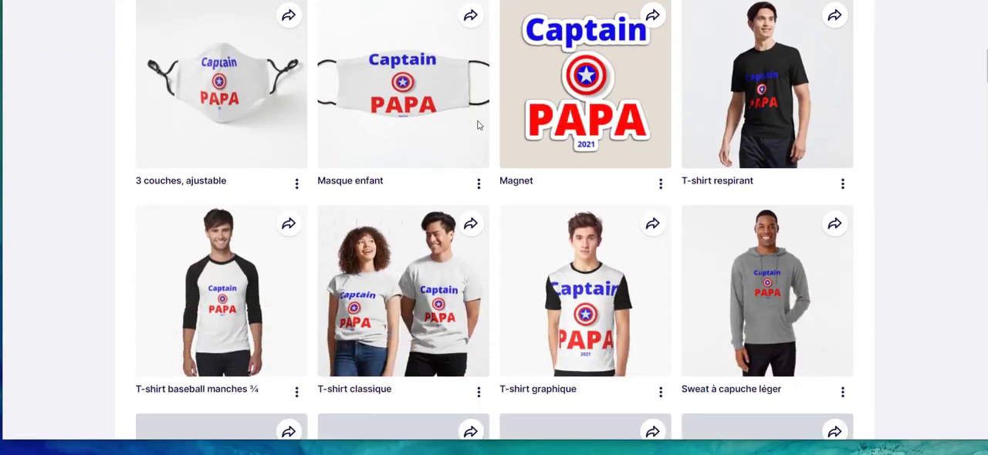
scroll(478, 126, up, 1)
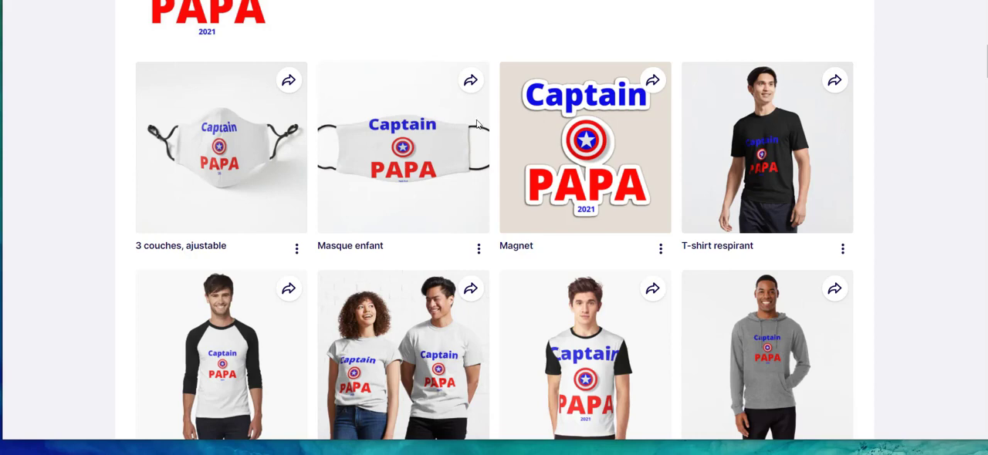
scroll(477, 125, up, 5)
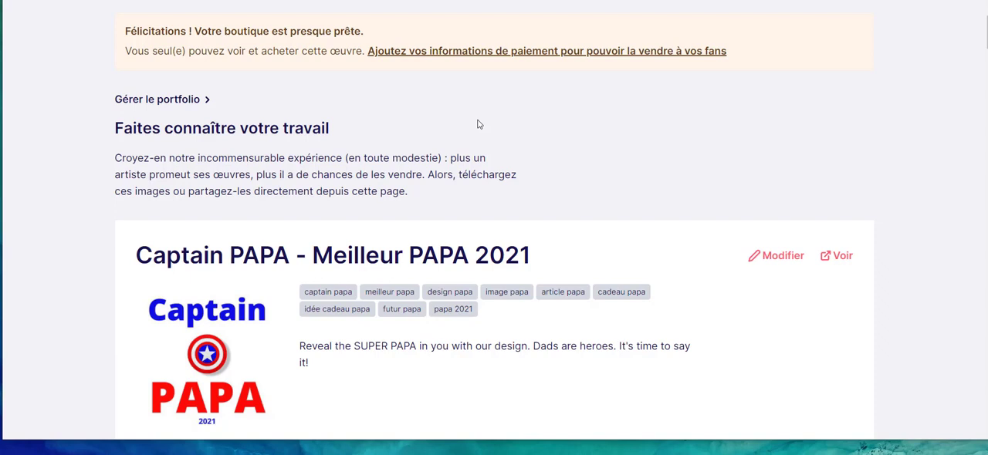
scroll(126, 165, down, 3)
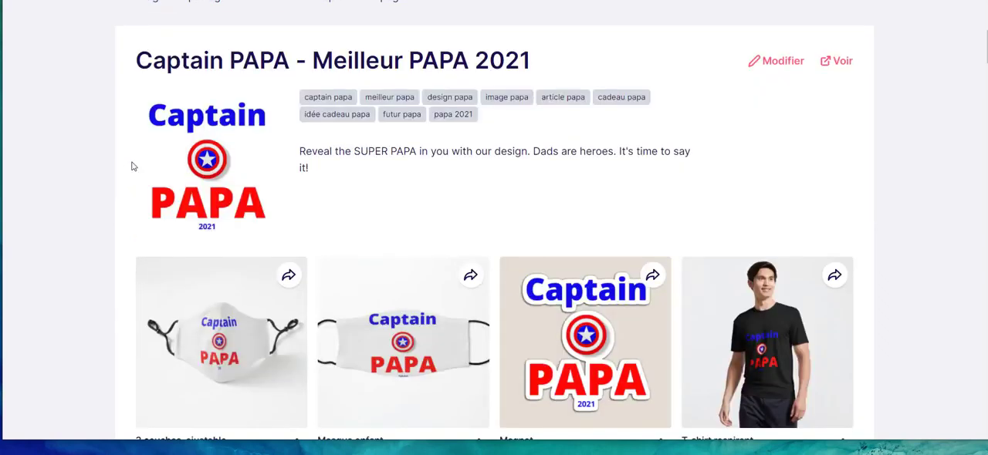
View the additional options offered for the T-shirt graphique preview of the published work, and dismiss them.
scroll(131, 166, down, 5)
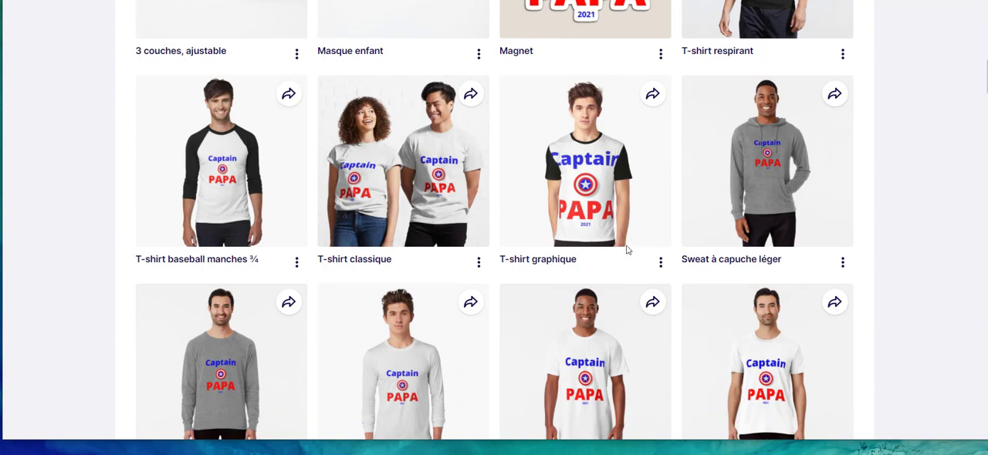
click(659, 262)
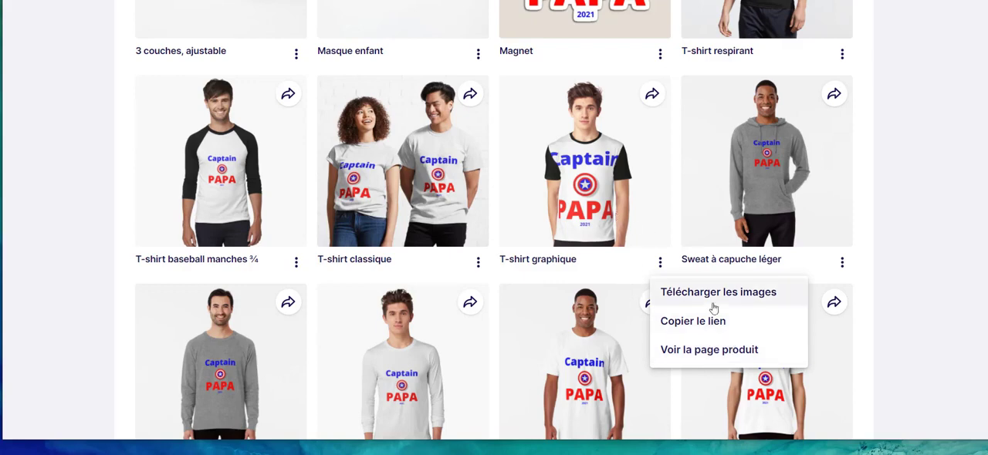
click(881, 246)
Review the published work's product previews, from the masks and magnet through to the T-shirts and sweatshirts, and return to the work's title.
scroll(707, 162, up, 3)
scroll(583, 186, down, 7)
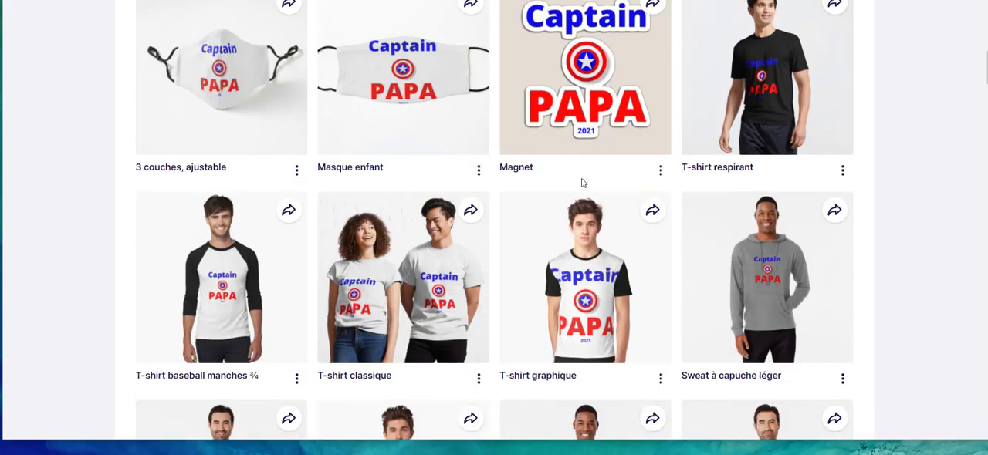
scroll(582, 184, down, 5)
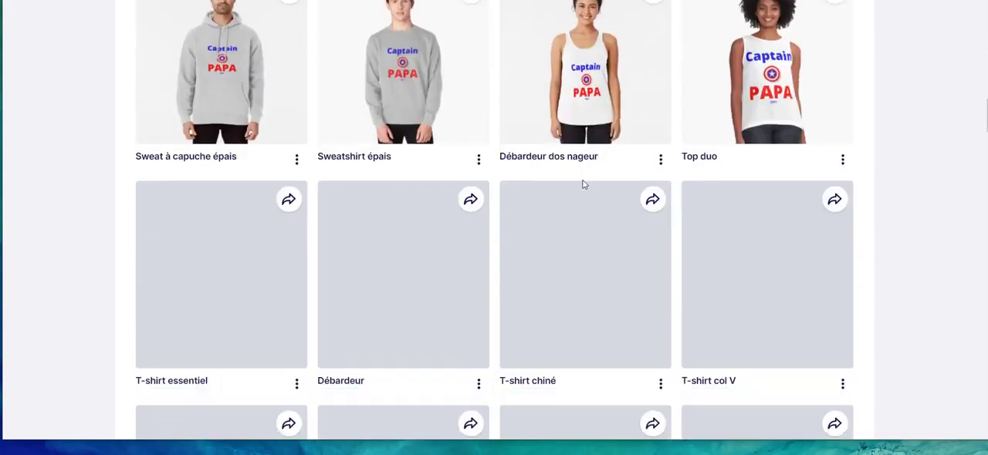
scroll(584, 184, up, 2)
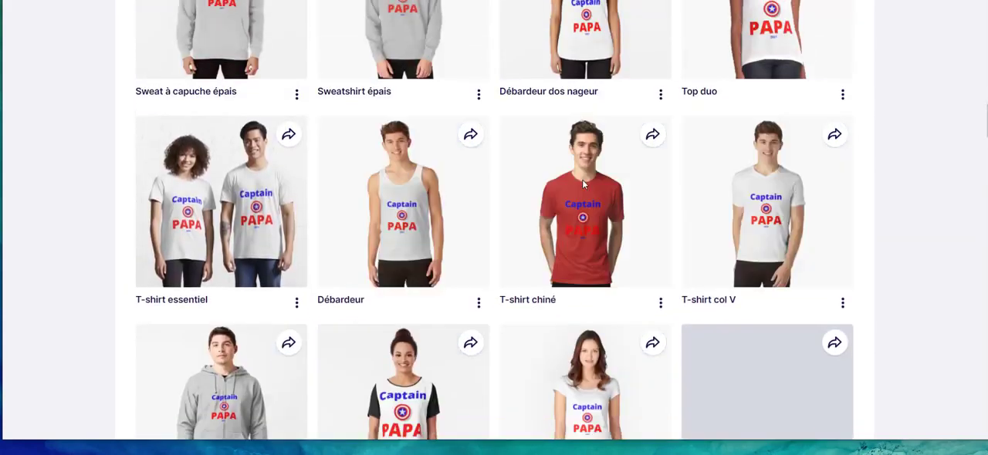
scroll(583, 185, up, 2)
scroll(583, 184, up, 9)
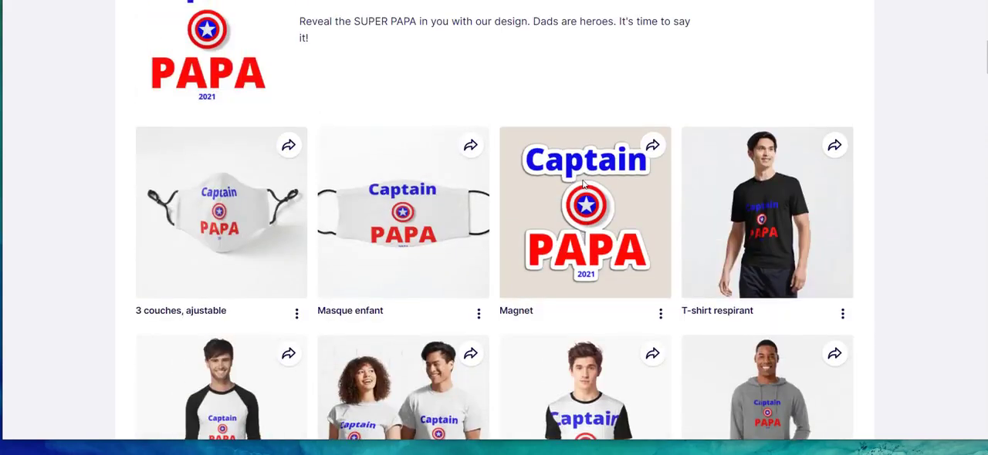
scroll(323, 281, up, 5)
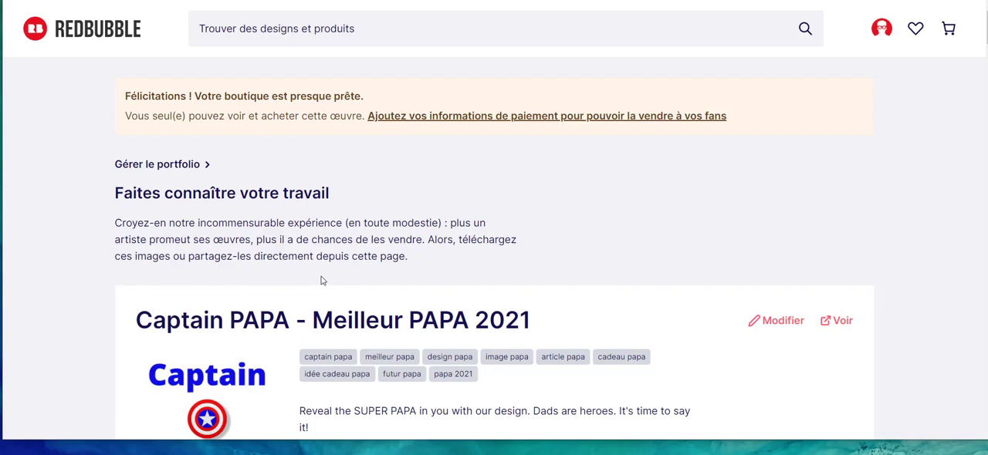
scroll(322, 281, down, 10)
scroll(322, 281, up, 3)
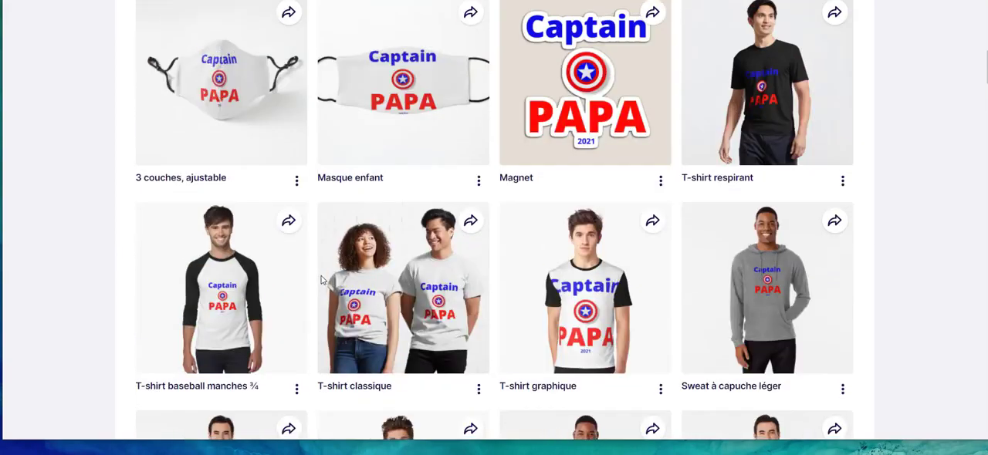
scroll(322, 281, up, 8)
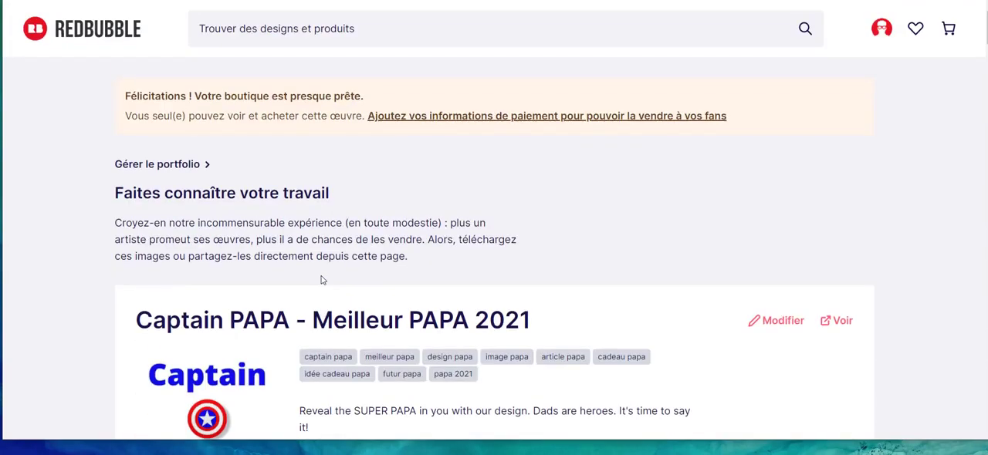